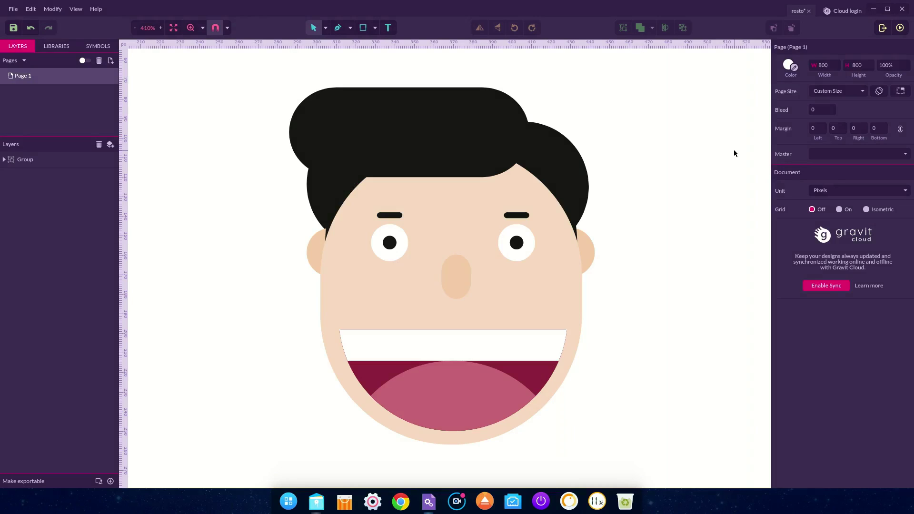
Move the head group to the page's upper-left area, at about X 65, Y 53.
{"action": "key", "text": "ctrl+1"}
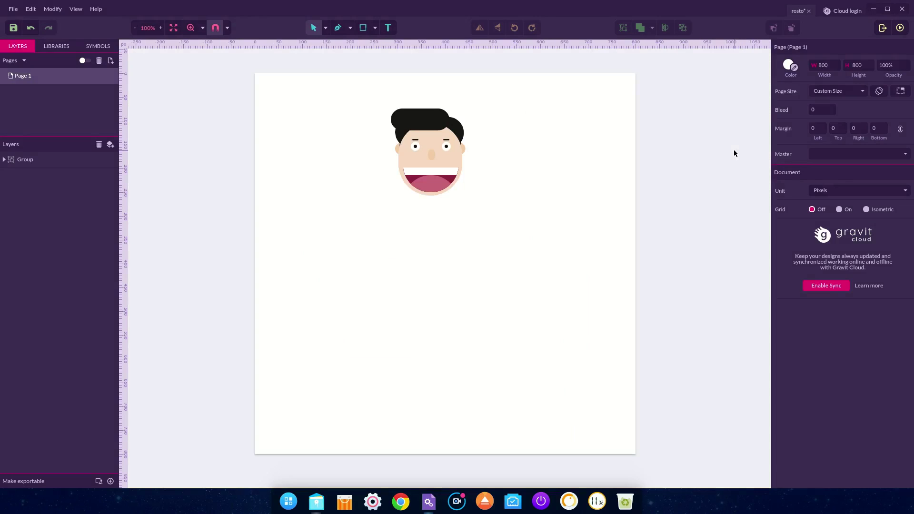
{"action": "left_click", "coordinate": [419, 150]}
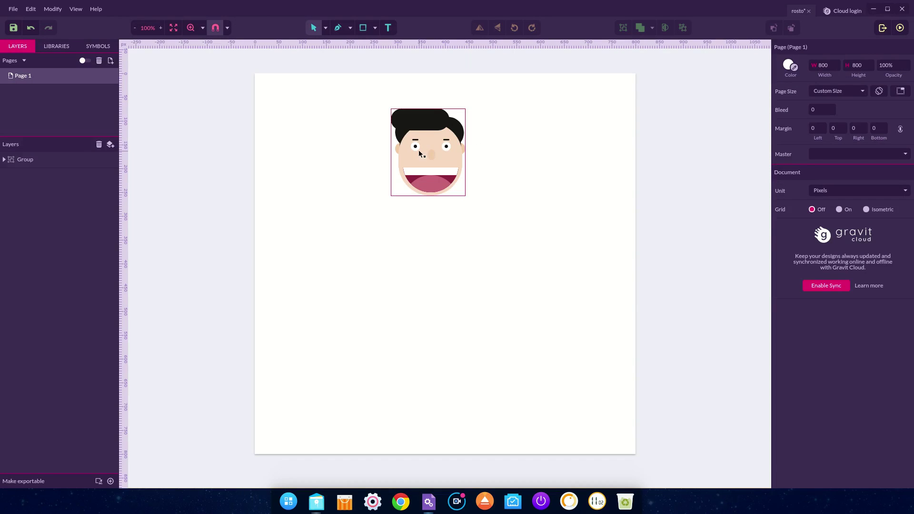
{"action": "left_click_drag", "start_coordinate": [419, 150], "coordinate": [313, 140]}
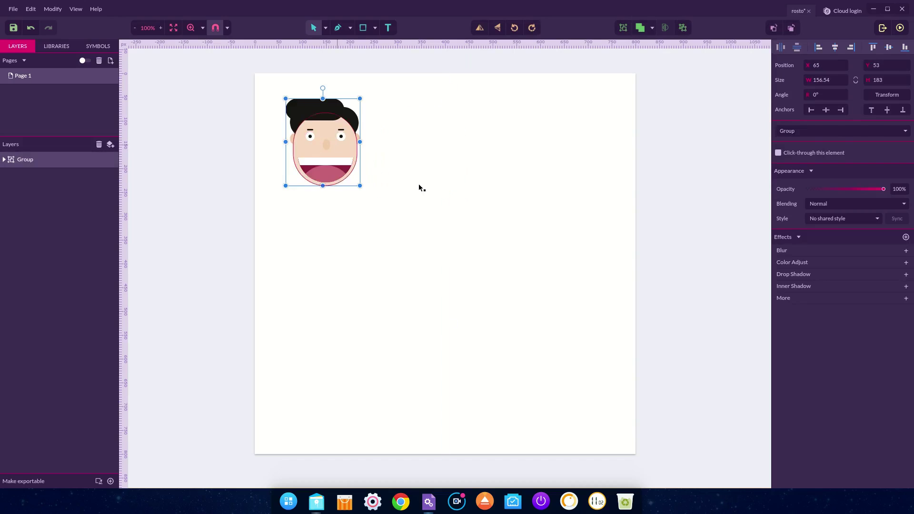
{"action": "left_click", "coordinate": [482, 235]}
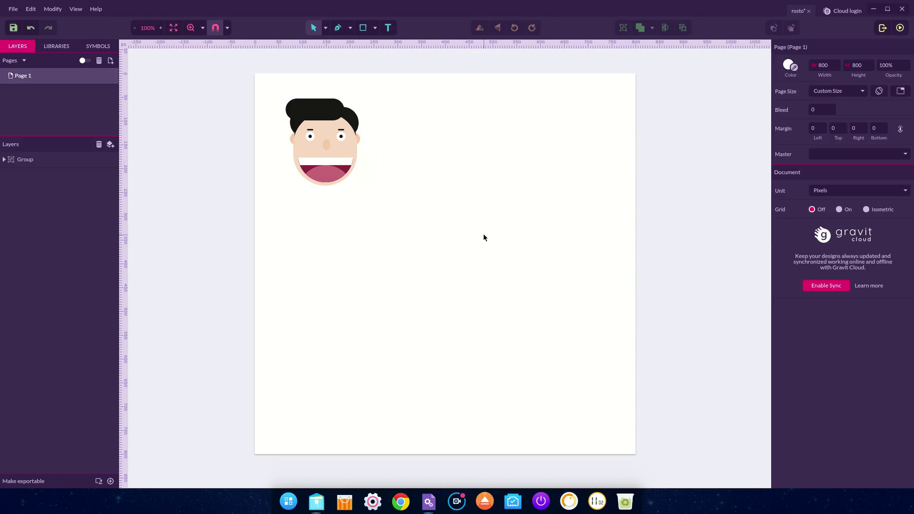
Draw a blue #4A6DEA rectangle about 165 × 250 px near the page centre, with its corners rounded to 83.
{"action": "key", "text": "r"}
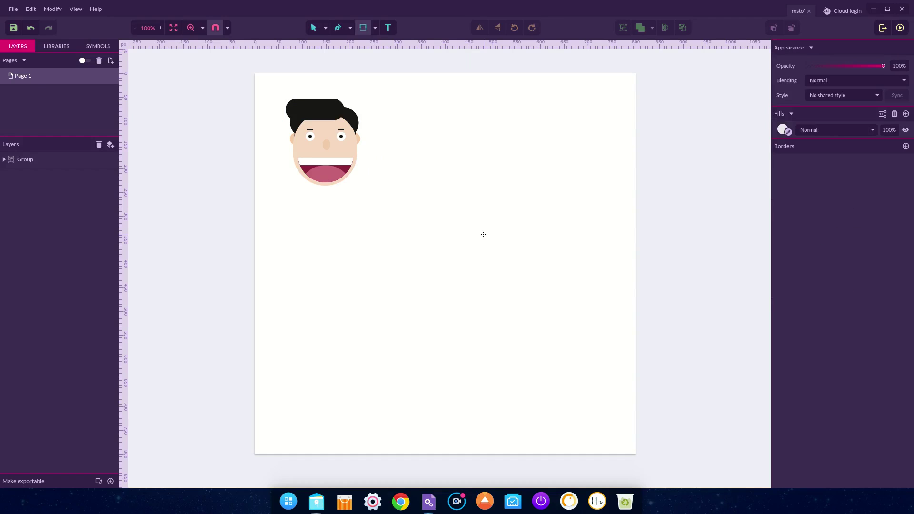
{"action": "left_click_drag", "start_coordinate": [400, 208], "coordinate": [478, 328]}
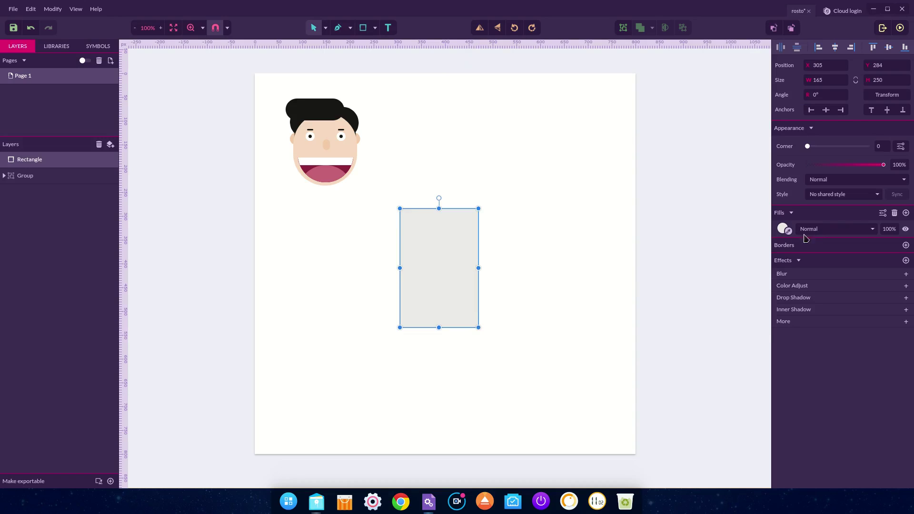
{"action": "left_click", "coordinate": [783, 230]}
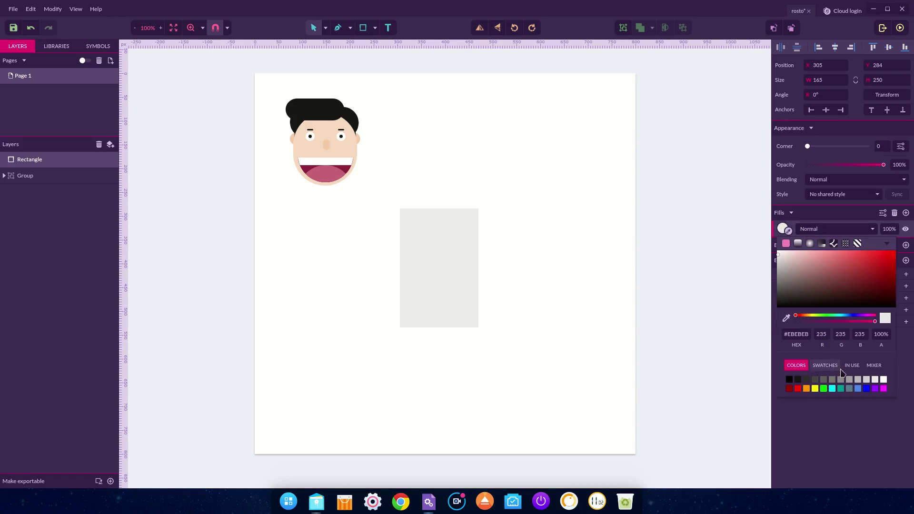
{"action": "left_click", "coordinate": [825, 365]}
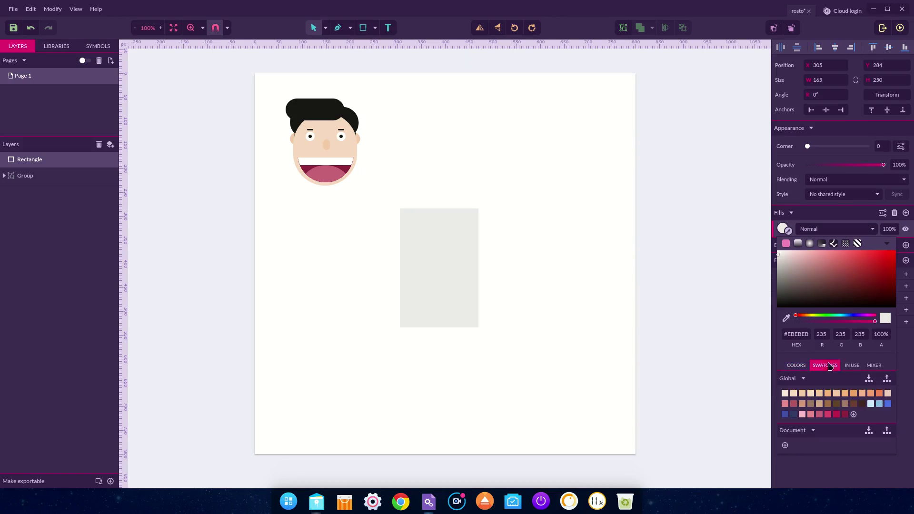
{"action": "left_click", "coordinate": [888, 403]}
{"action": "left_click_drag", "start_coordinate": [809, 148], "coordinate": [885, 159]}
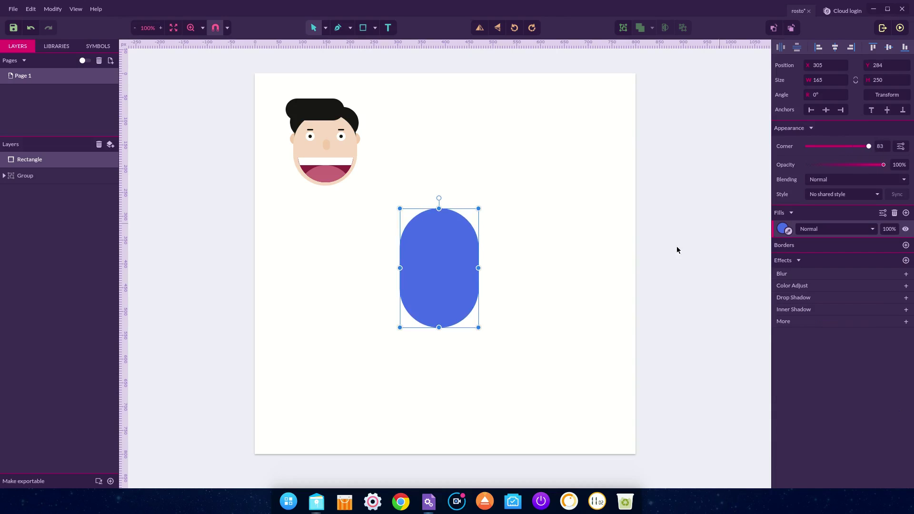
{"action": "left_click", "coordinate": [521, 270]}
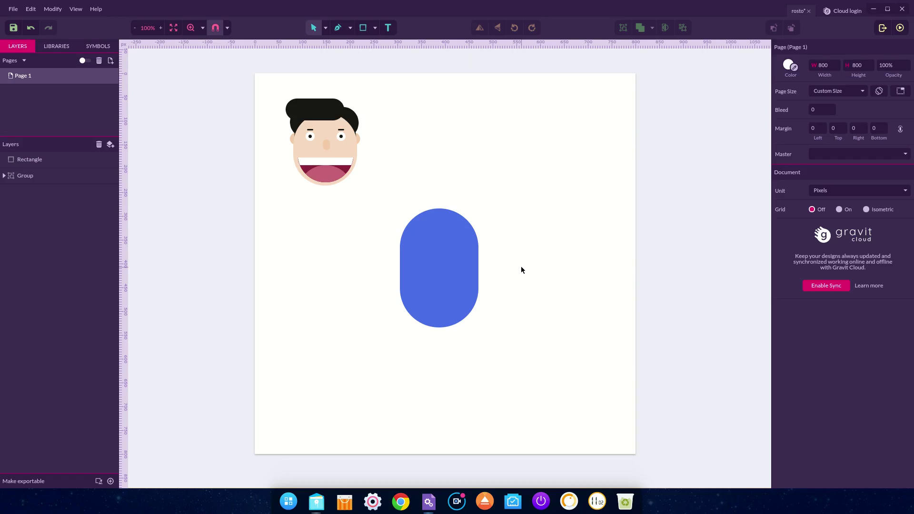
Slice the blue rounded shape horizontally with the Knife tool just above its lower curve, at about Y 447.
{"action": "key", "text": "p"}
{"action": "key", "text": "z"}
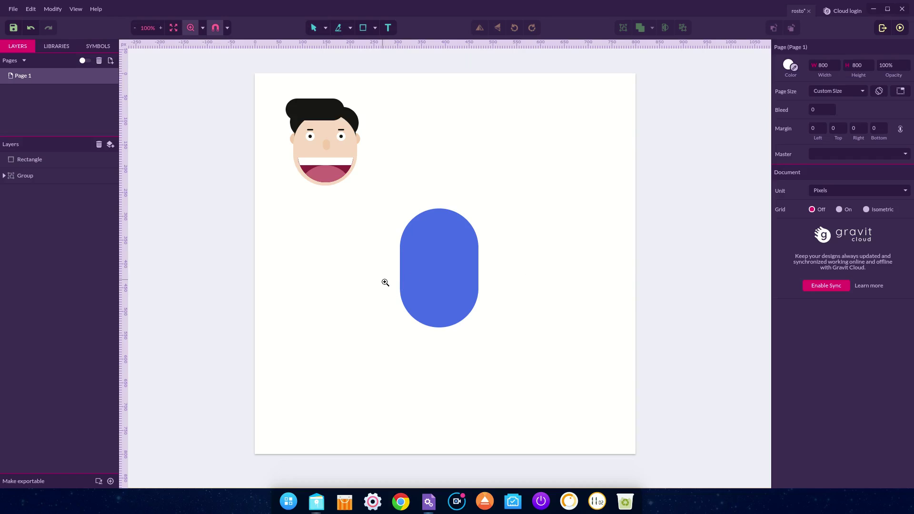
{"action": "left_click_drag", "start_coordinate": [384, 257], "coordinate": [512, 343]}
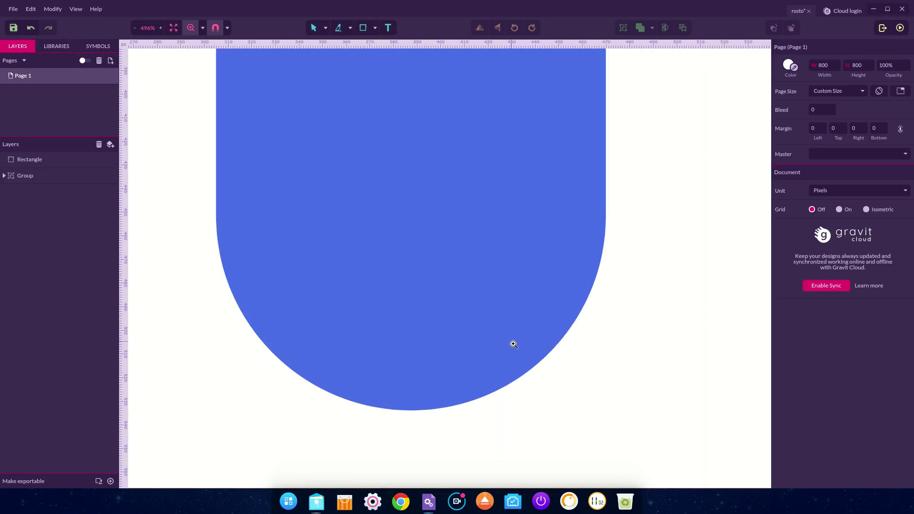
{"action": "key", "text": "p"}
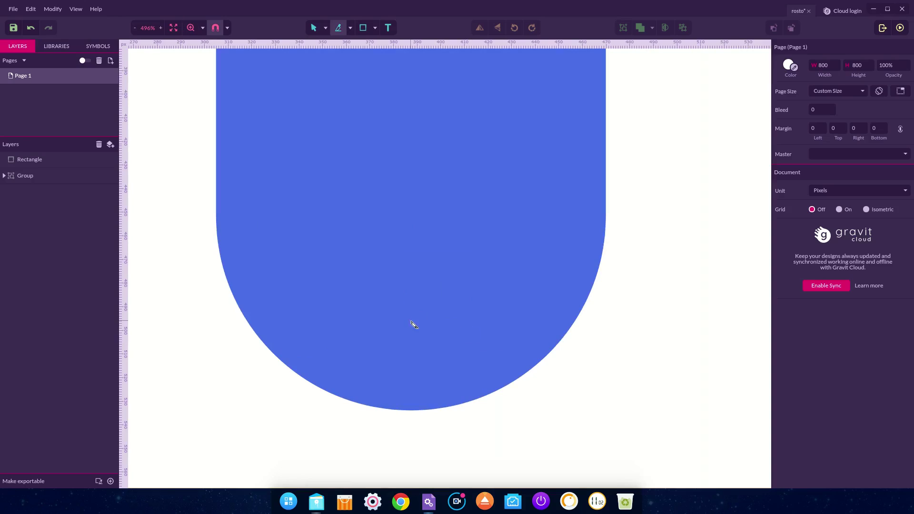
{"action": "left_click", "coordinate": [192, 205]}
{"action": "left_click", "coordinate": [554, 205]}
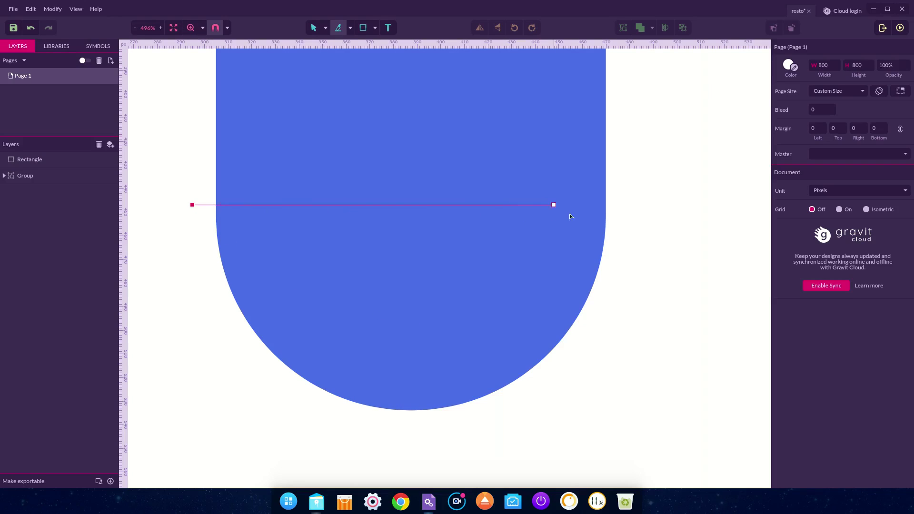
{"action": "double_click", "coordinate": [625, 217]}
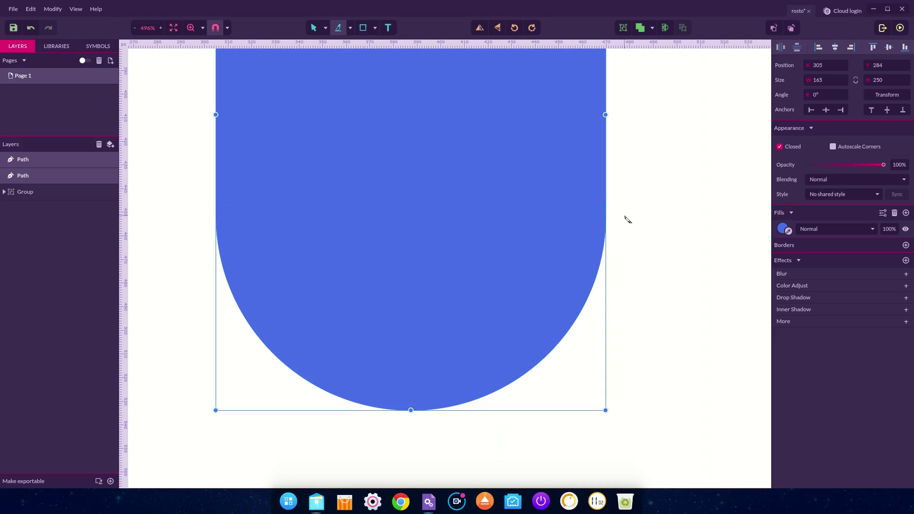
{"action": "key", "text": "Escape"}
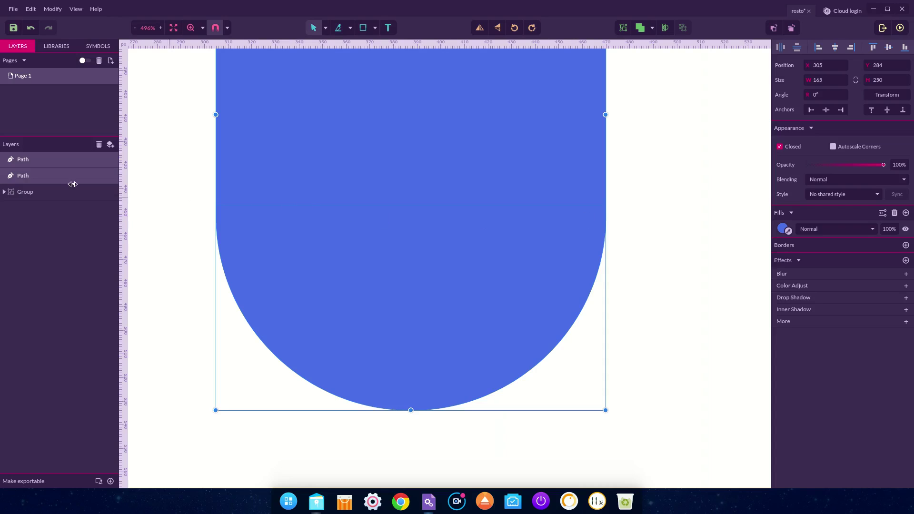
{"action": "key", "text": "Escape"}
Fill the lower piece of the sliced body with the dark blue global swatch.
{"action": "left_click", "coordinate": [39, 183]}
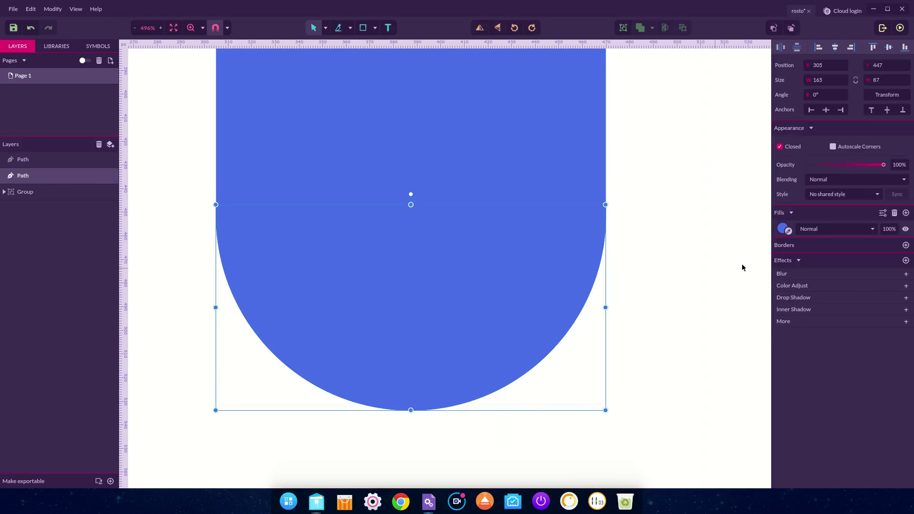
{"action": "left_click", "coordinate": [783, 232]}
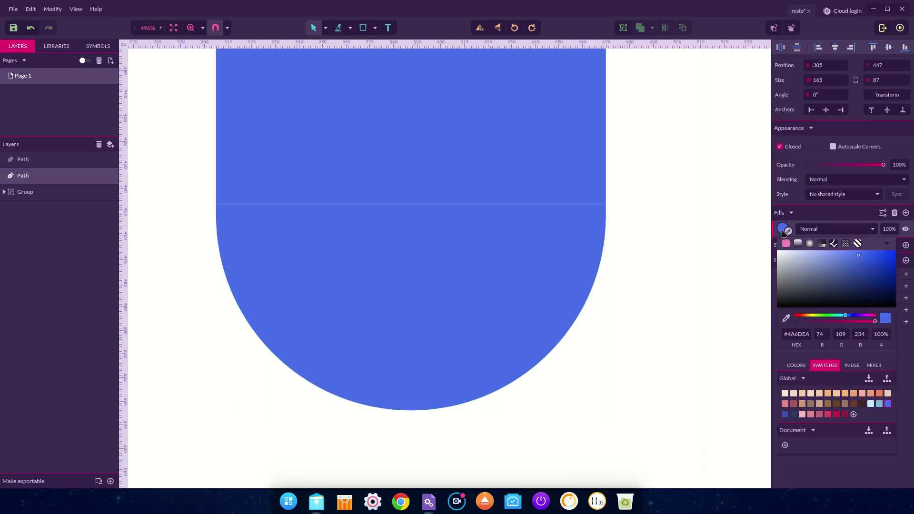
{"action": "left_click", "coordinate": [786, 414]}
{"action": "left_click", "coordinate": [651, 219]}
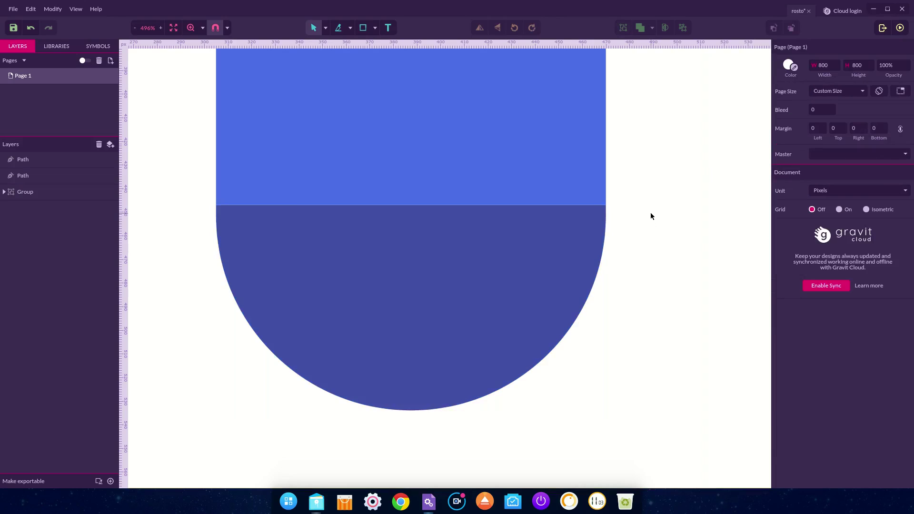
Draw a vertical rectangle about 33 × 198 px beside the body and fill it with the dark blue sampled from the lower piece.
{"action": "key", "text": "ctrl+minus"}
{"action": "key", "text": "ctrl+minus"}
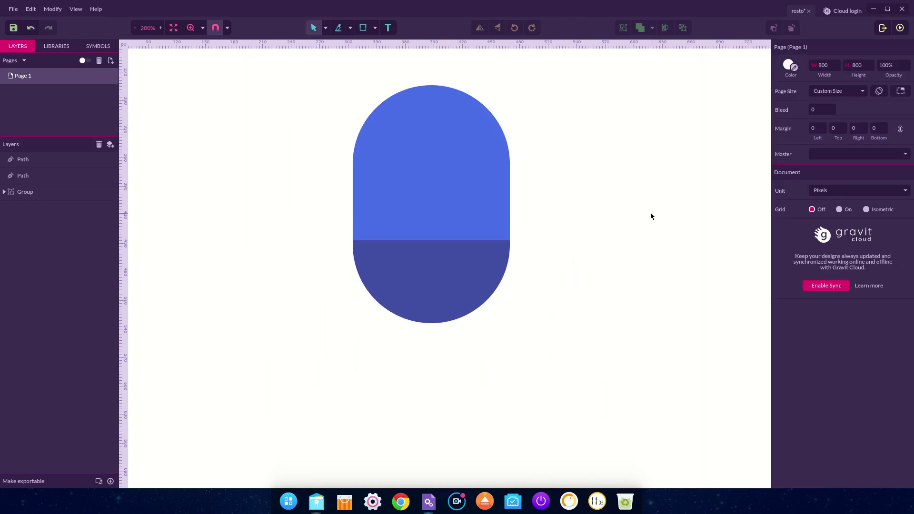
{"action": "key", "text": "r"}
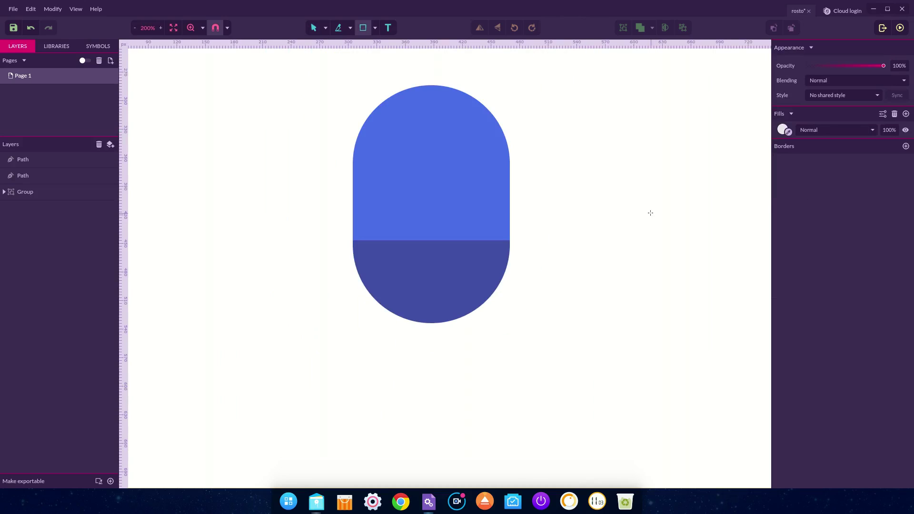
{"action": "left_click_drag", "start_coordinate": [546, 127], "coordinate": [578, 316]}
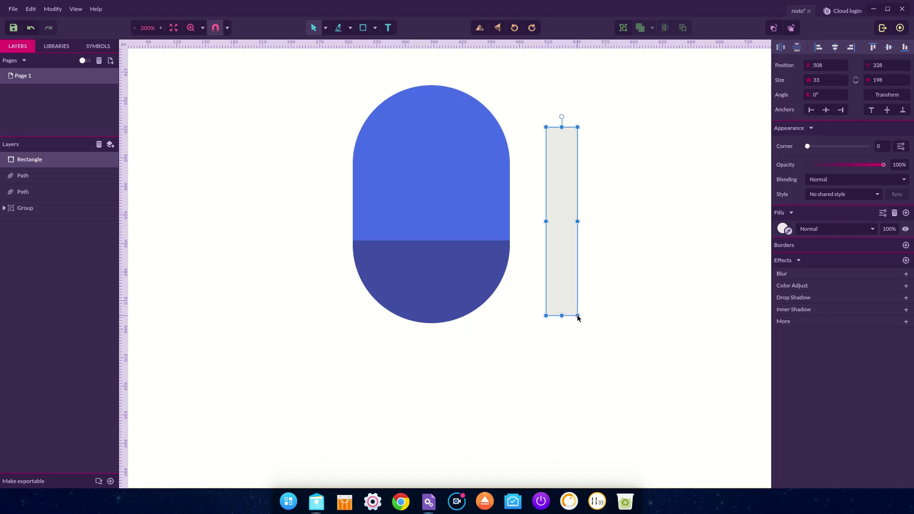
{"action": "left_click", "coordinate": [789, 232]}
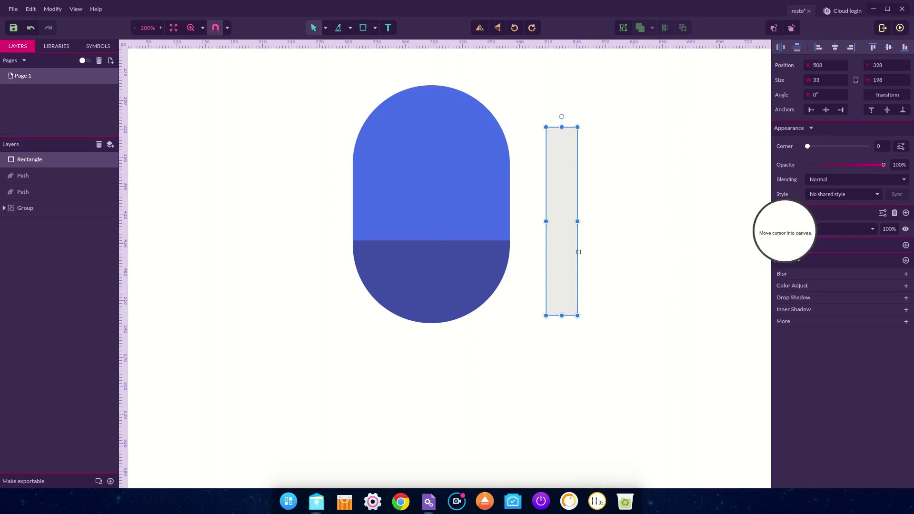
{"action": "left_click", "coordinate": [433, 273]}
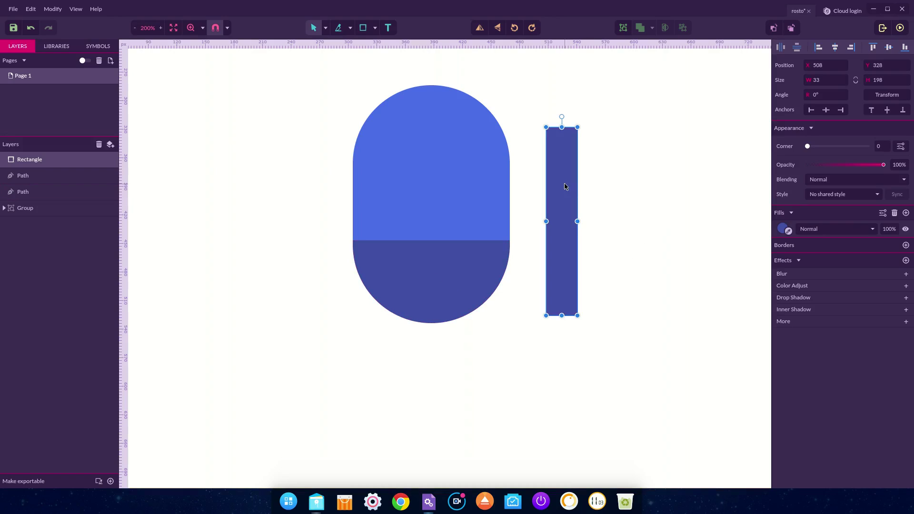
Duplicate the dark blue bar and place both bars as legs, flush with the outer edges and top of the lower body piece.
{"action": "key", "text": "ctrl+d"}
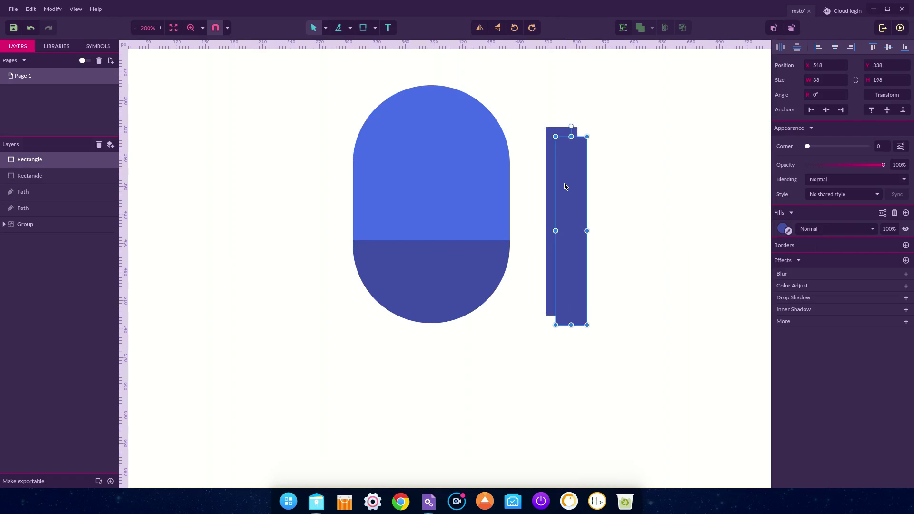
{"action": "left_click_drag", "start_coordinate": [565, 187], "coordinate": [660, 196]}
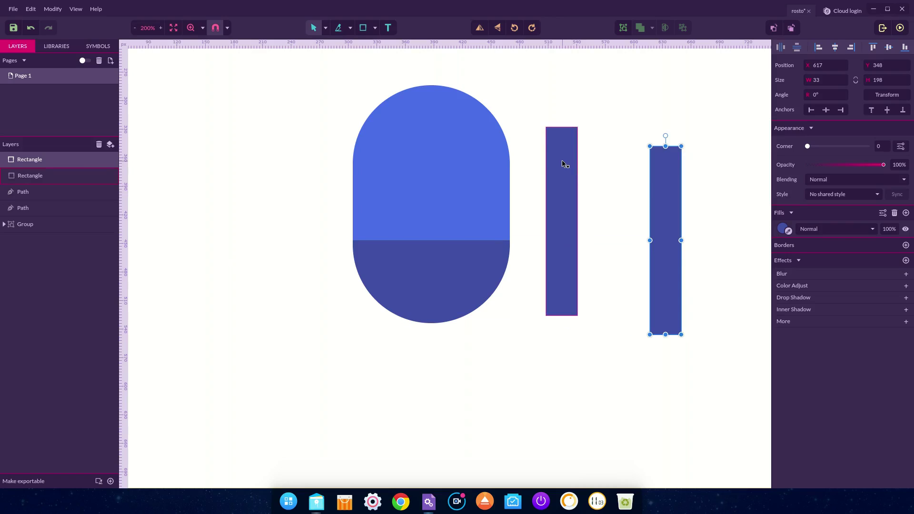
{"action": "left_click_drag", "start_coordinate": [563, 165], "coordinate": [372, 279]}
{"action": "left_click_drag", "start_coordinate": [652, 218], "coordinate": [488, 315]}
{"action": "left_click", "coordinate": [616, 251]}
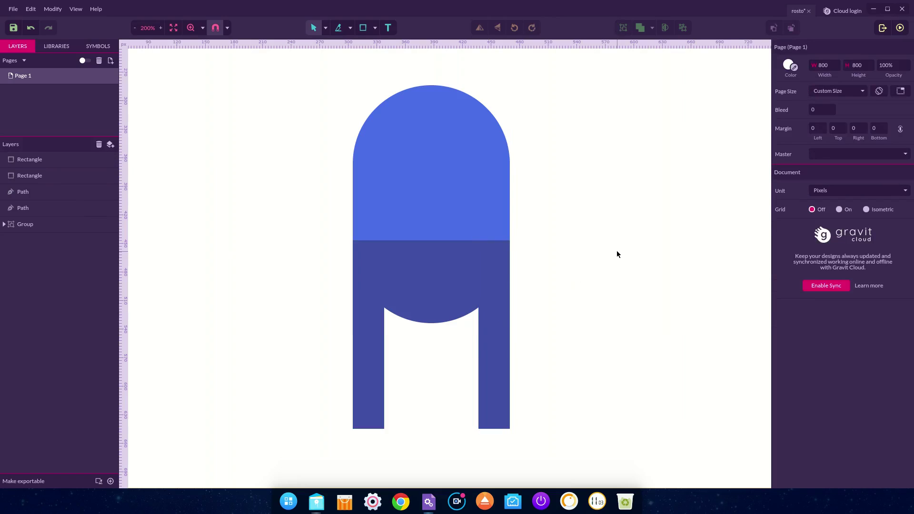
Delete the leg on the body's right side and widen the remaining leg inward to about 42 px.
{"action": "left_click", "coordinate": [369, 351]}
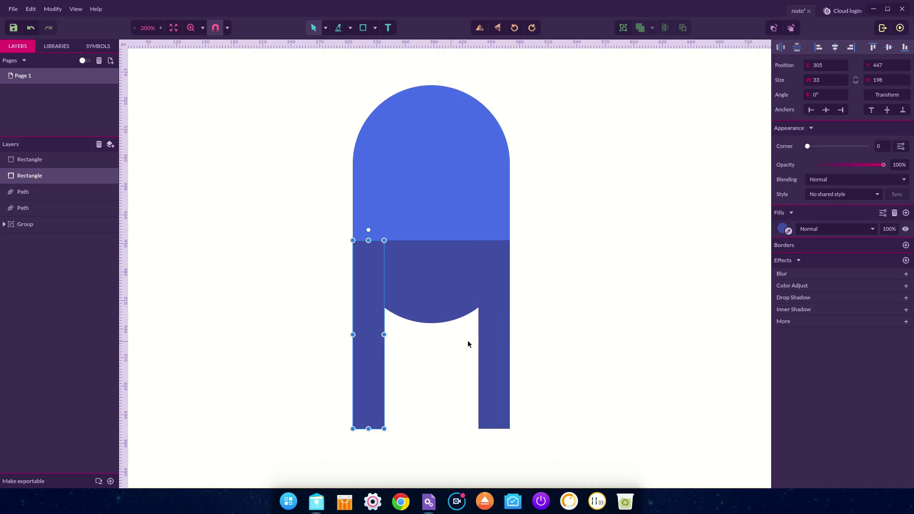
{"action": "left_click", "coordinate": [489, 346]}
{"action": "key", "text": "Delete"}
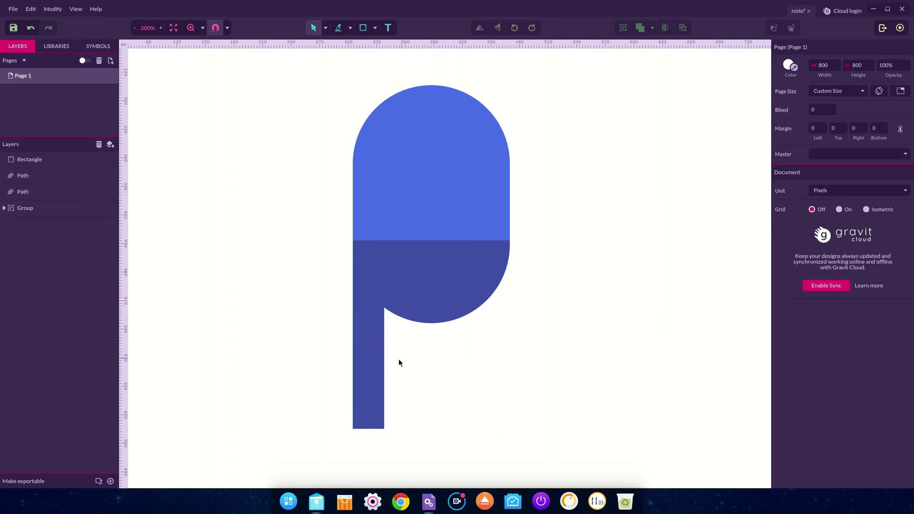
{"action": "left_click", "coordinate": [378, 361]}
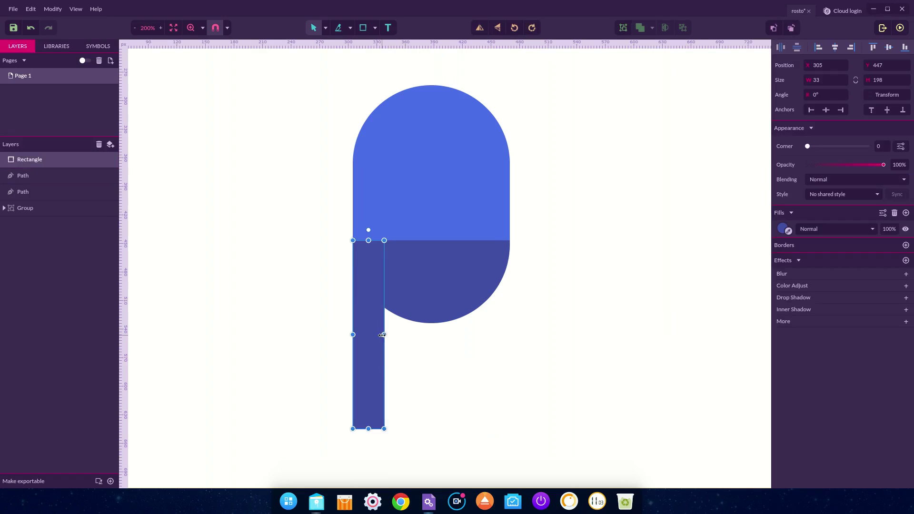
{"action": "left_click_drag", "start_coordinate": [389, 334], "coordinate": [393, 336]}
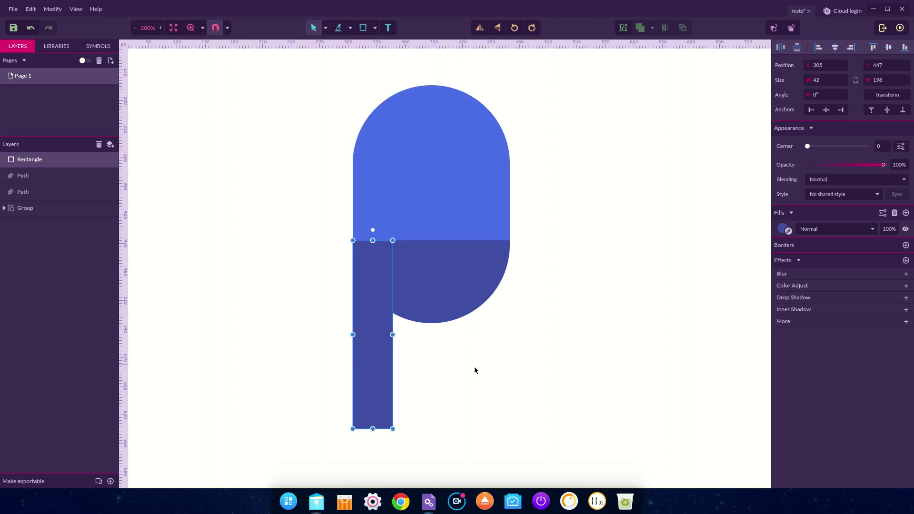
Duplicate the widened leg and align the copy with the right edge of the body, level with the original.
{"action": "key", "text": "ctrl+d"}
{"action": "left_click_drag", "start_coordinate": [374, 321], "coordinate": [492, 320]}
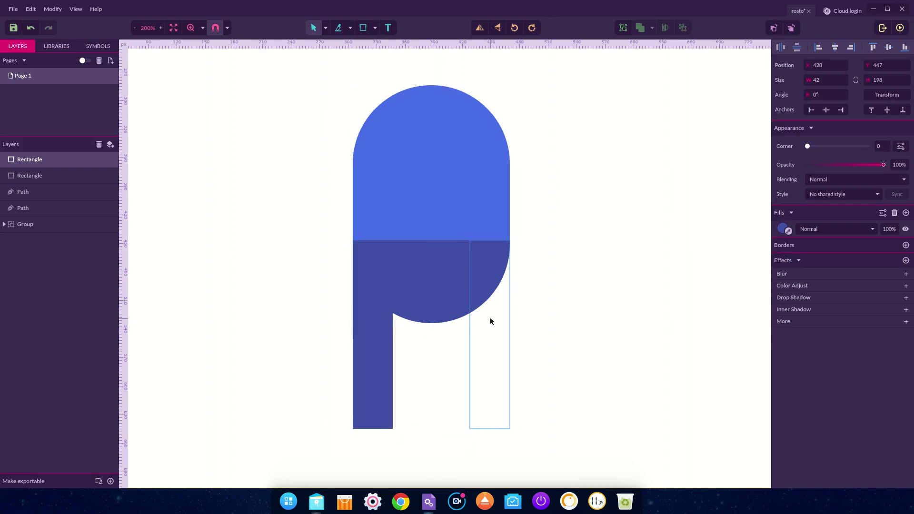
{"action": "left_click", "coordinate": [595, 278]}
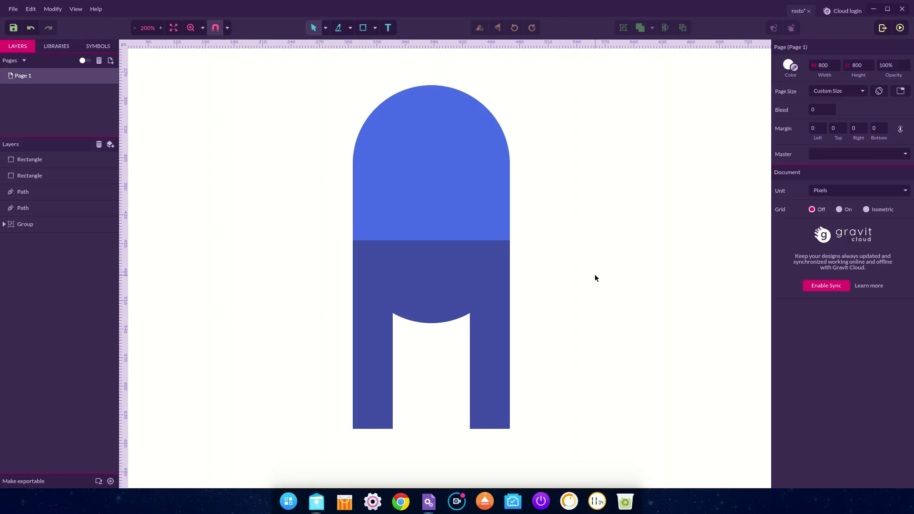
Draw a circle about 58 px in diameter in the empty area to the right of the body.
{"action": "key", "text": "e"}
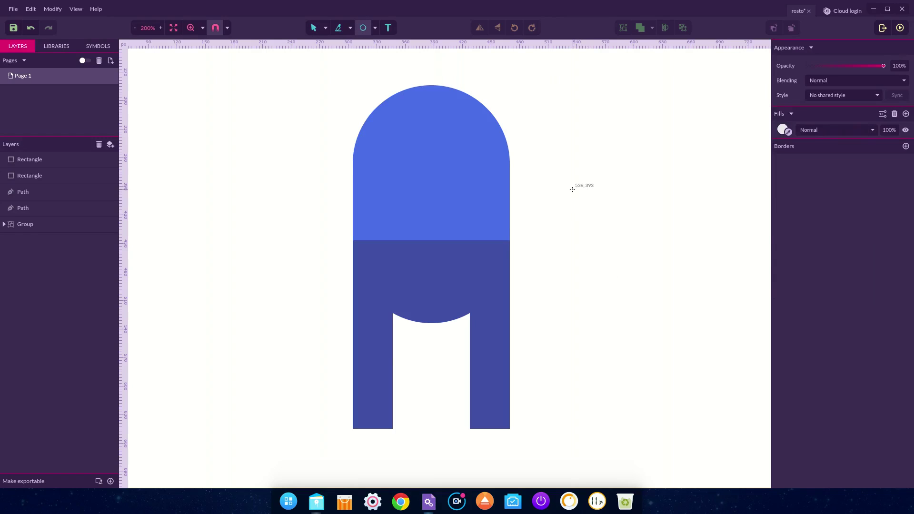
{"action": "mouse_move", "coordinate": [573, 189]}
{"action": "left_mouse_down"}
{"action": "mouse_move", "coordinate": [616, 241]}
{"action": "mouse_move", "coordinate": [627, 244]}
{"action": "mouse_move", "coordinate": [622, 235]}
{"action": "mouse_move", "coordinate": [632, 246]}
{"action": "mouse_move", "coordinate": [620, 232]}
{"action": "mouse_move", "coordinate": [628, 241]}
{"action": "left_mouse_up"}
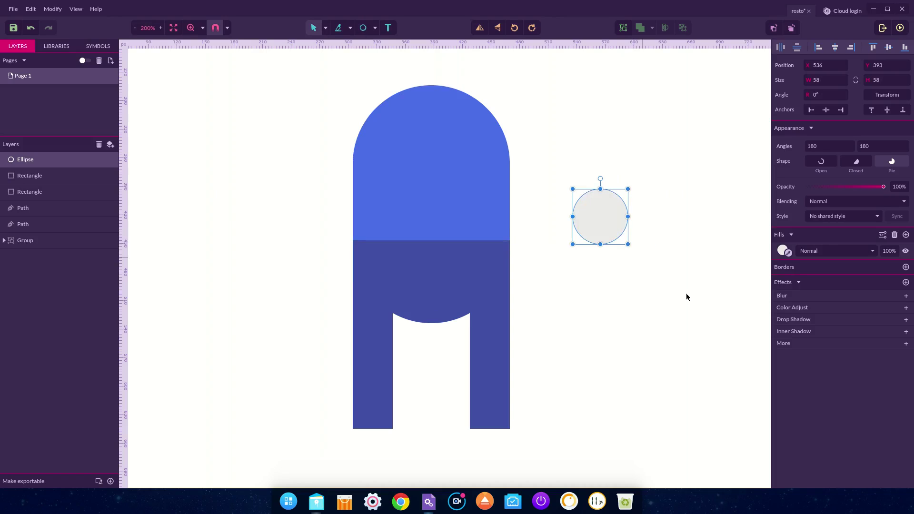
Fill the circle beside the body with the brown swatch #6A3F30.
{"action": "left_click", "coordinate": [783, 252]}
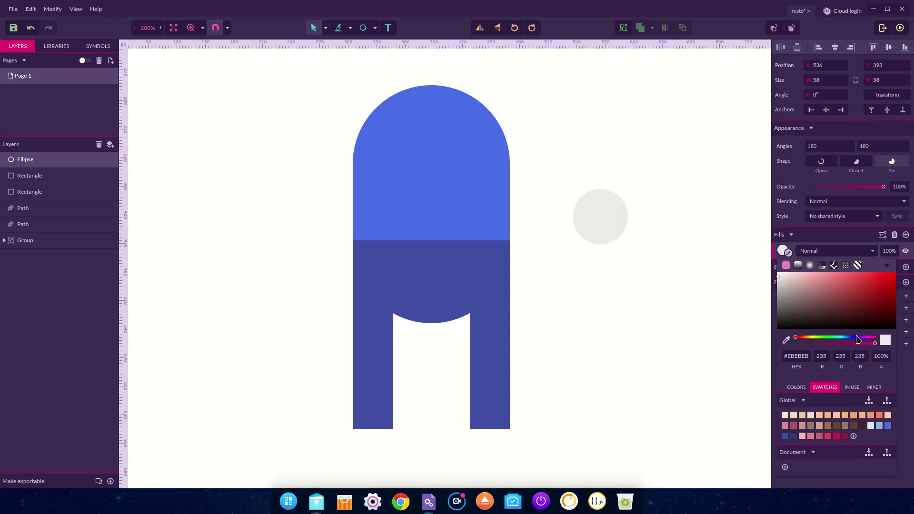
{"action": "left_click", "coordinate": [853, 427]}
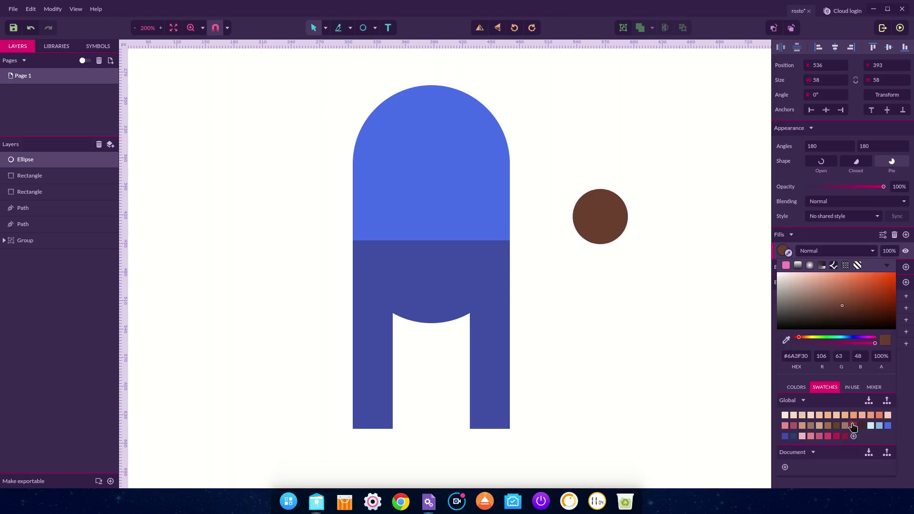
{"action": "left_click", "coordinate": [583, 256]}
Cut the brown circle horizontally through its centre with the Knife tool and delete the lower half.
{"action": "key", "text": "z"}
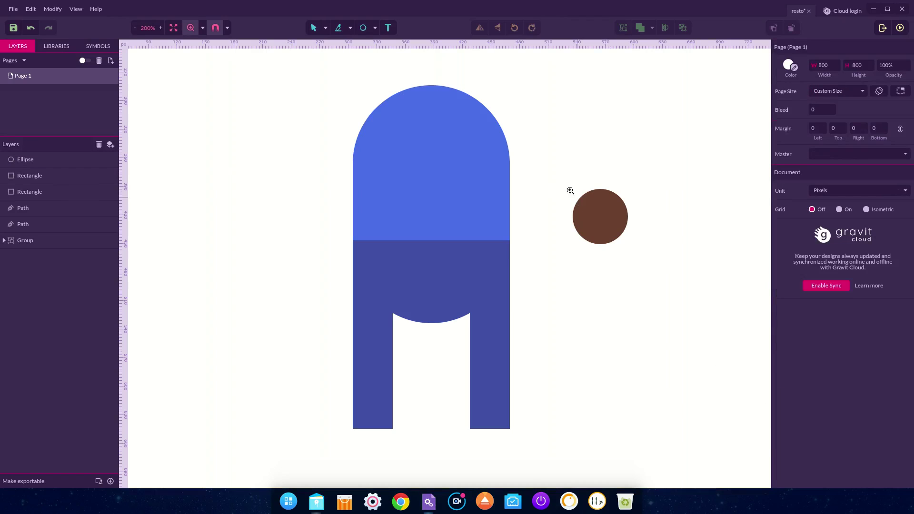
{"action": "left_click_drag", "start_coordinate": [547, 181], "coordinate": [661, 262]}
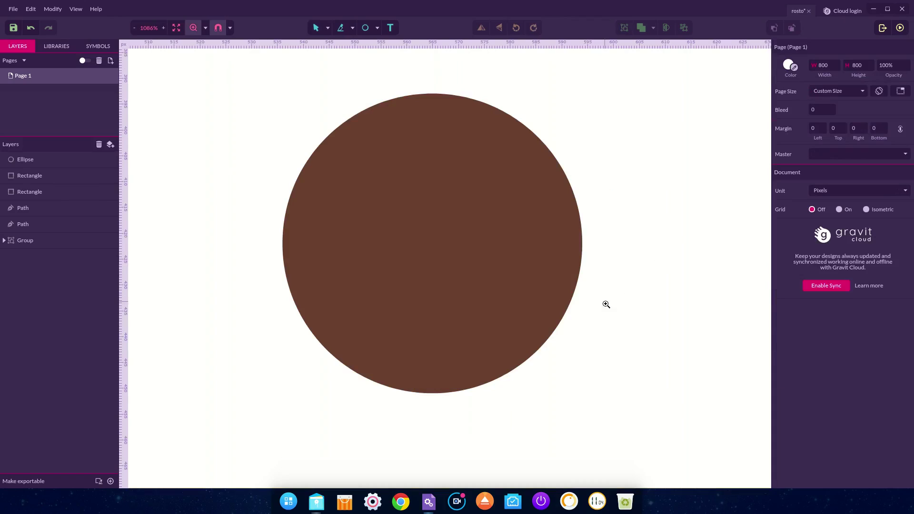
{"action": "key", "text": "p"}
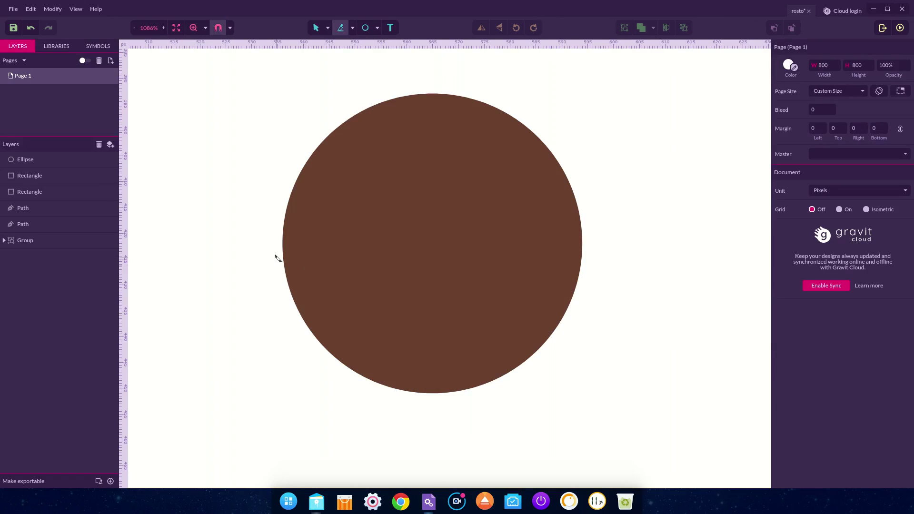
{"action": "left_click", "coordinate": [251, 243]}
{"action": "left_click", "coordinate": [443, 243]}
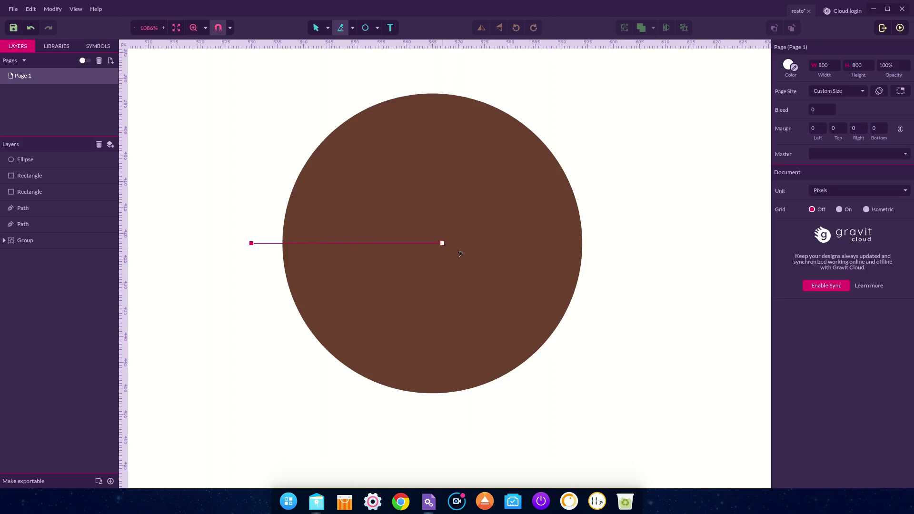
{"action": "double_click", "coordinate": [607, 249]}
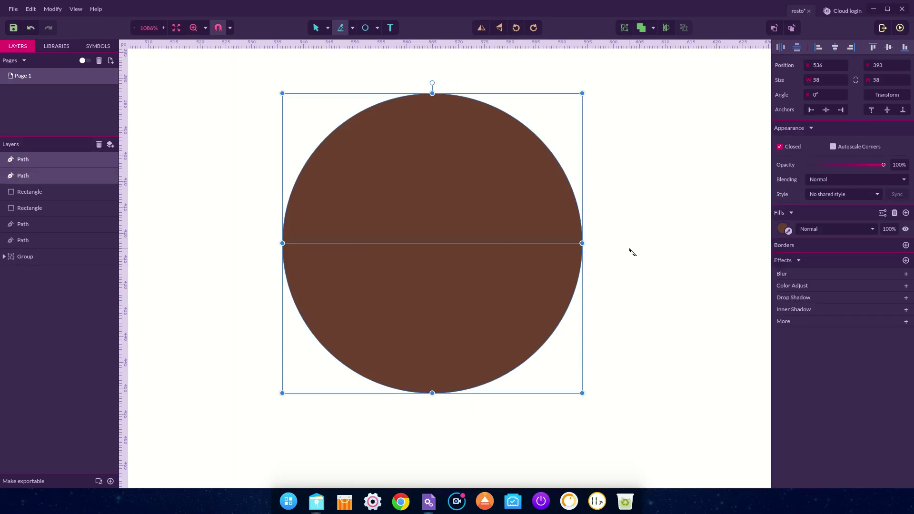
{"action": "key", "text": "v"}
{"action": "key", "text": "Escape"}
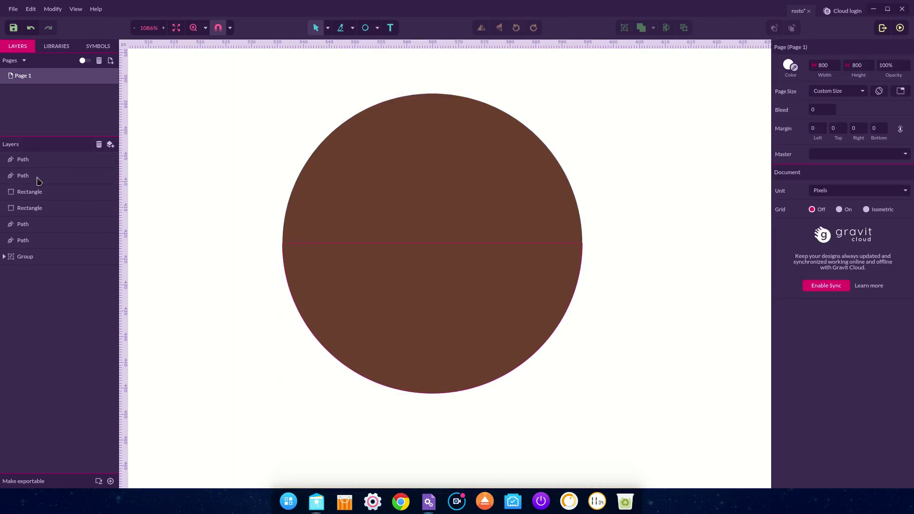
{"action": "left_click", "coordinate": [24, 180]}
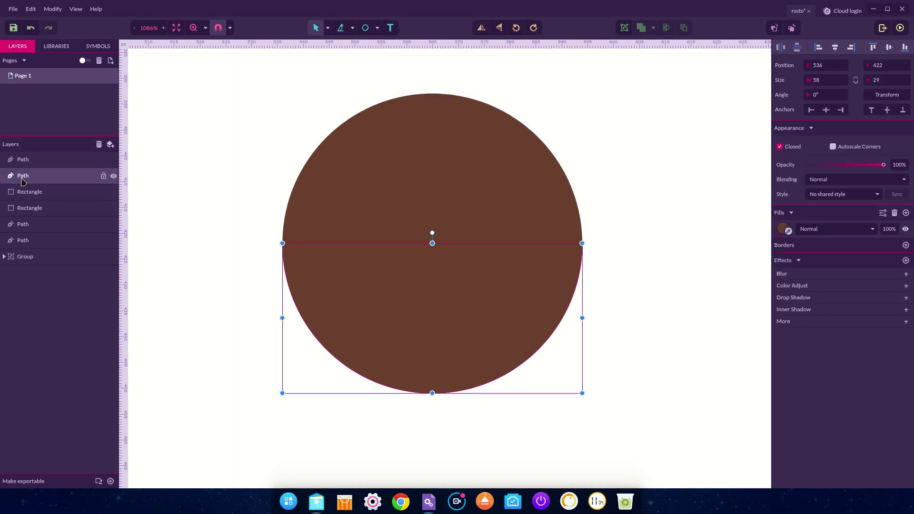
{"action": "key", "text": "Delete"}
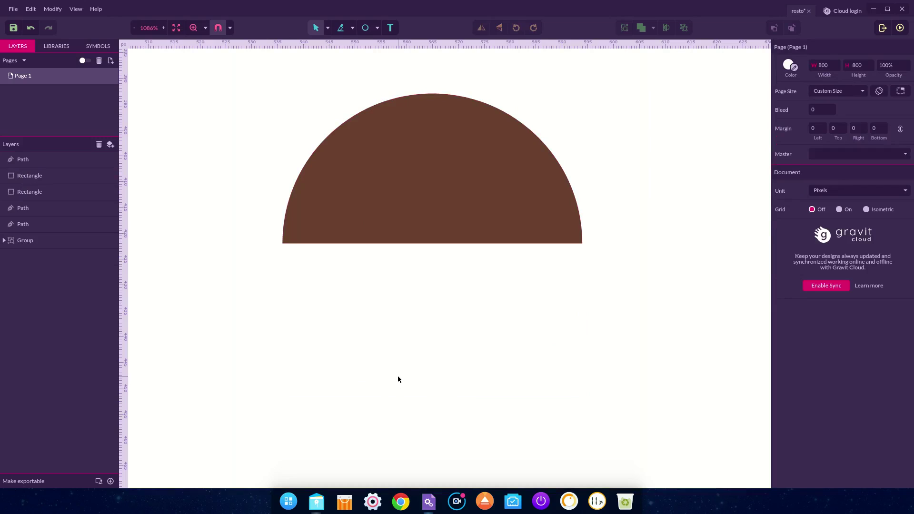
Slice a strip about 6 px high off the half circle's base and fill it with the very dark brown swatch.
{"action": "key", "text": "p"}
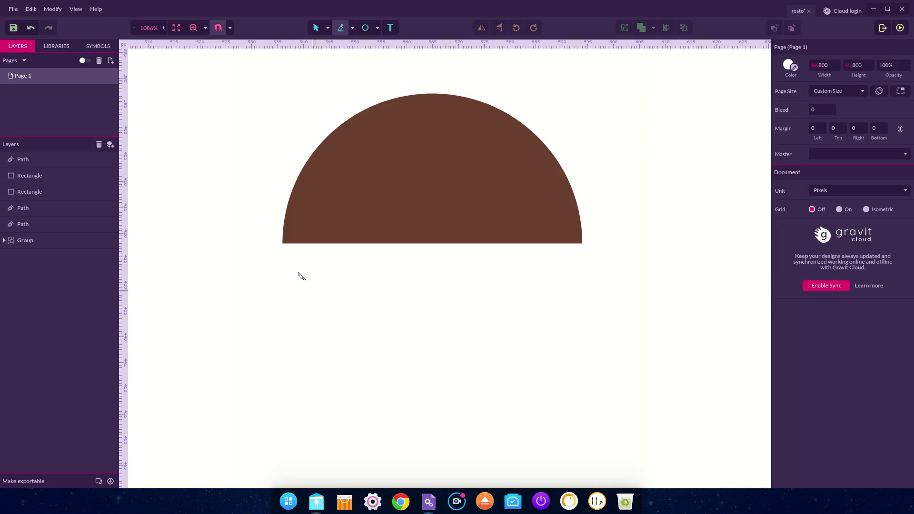
{"action": "left_click", "coordinate": [266, 212]}
{"action": "key", "text": "Escape"}
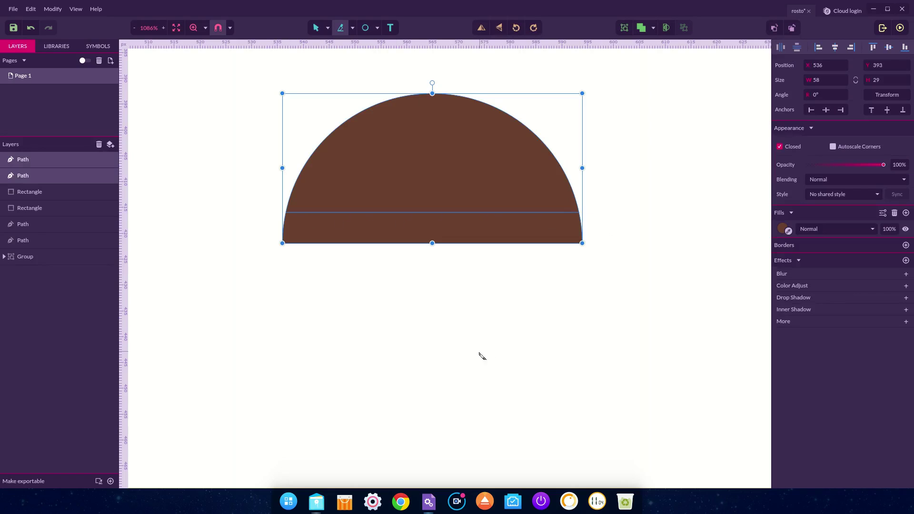
{"action": "key", "text": "v"}
{"action": "key", "text": "Escape"}
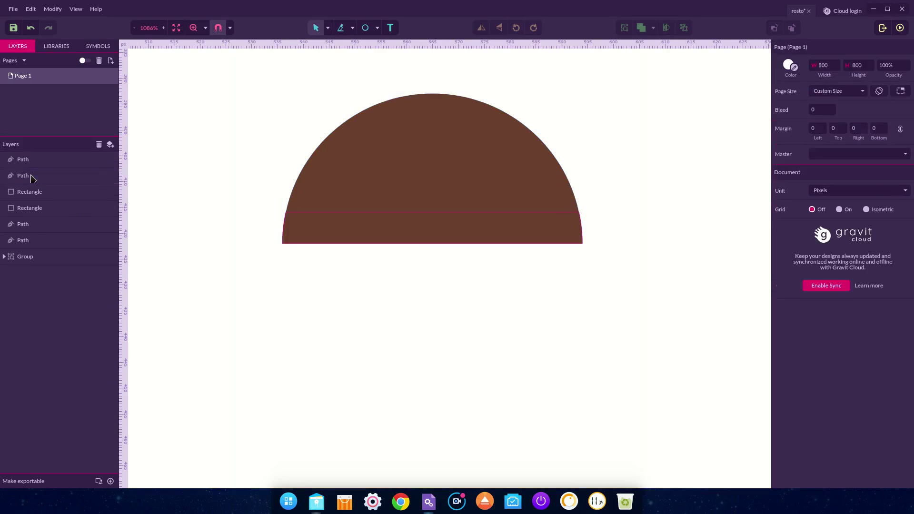
{"action": "left_click", "coordinate": [28, 176]}
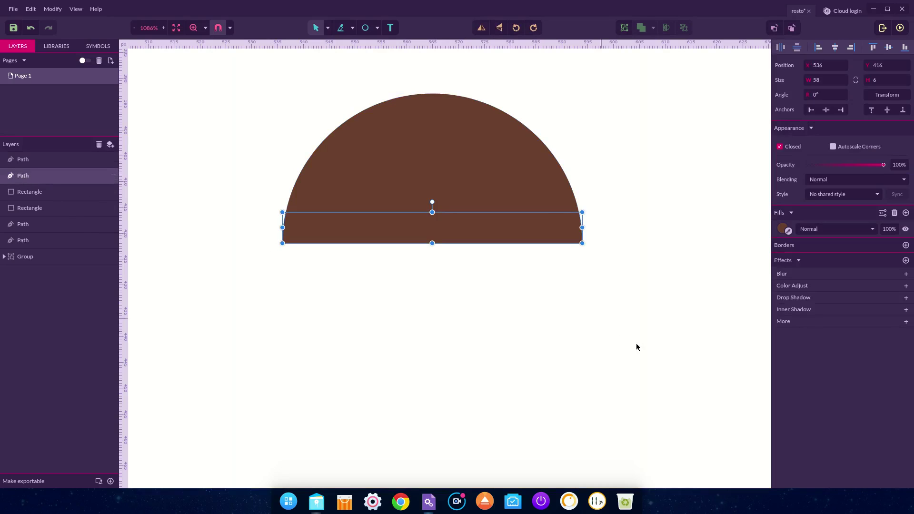
{"action": "left_click", "coordinate": [783, 228]}
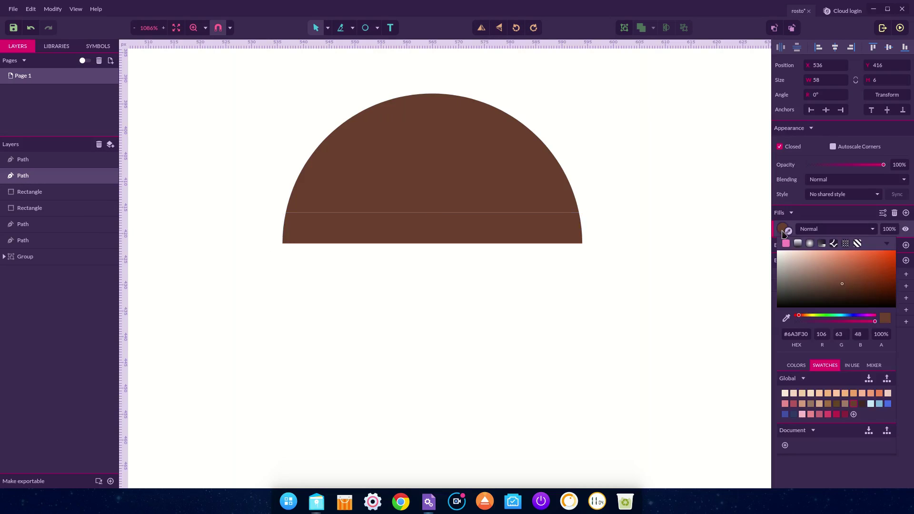
{"action": "left_click", "coordinate": [863, 404]}
{"action": "left_click", "coordinate": [640, 176]}
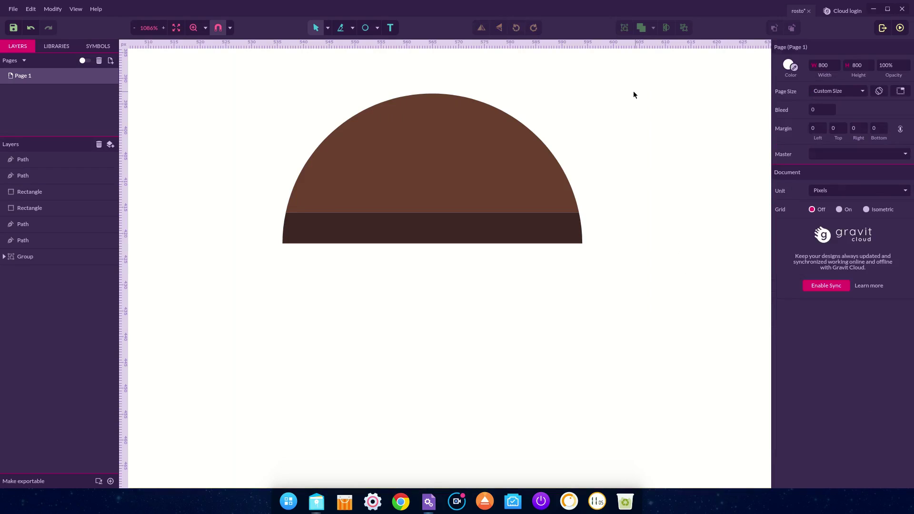
Group the two brown pieces as a shoe and place it on the left leg, flush with the leg's inner edge and bottom.
{"action": "left_click_drag", "start_coordinate": [633, 91], "coordinate": [247, 265]}
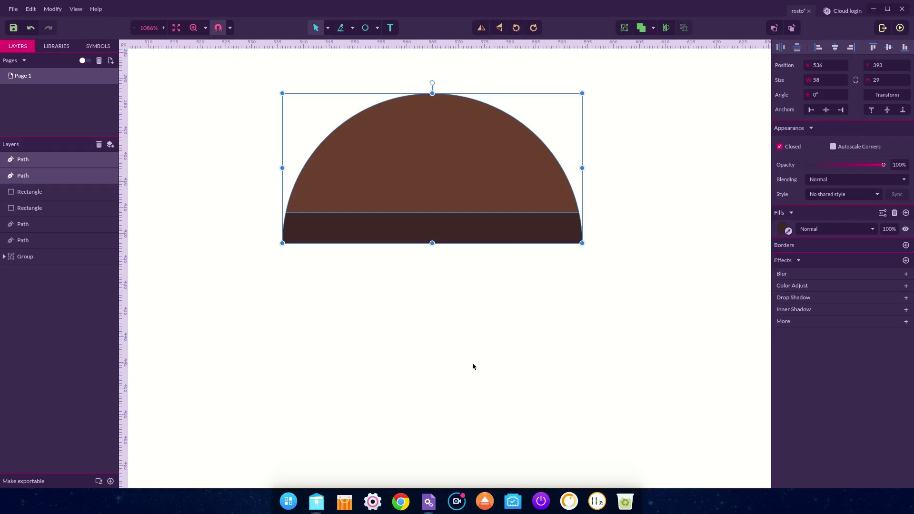
{"action": "key", "text": "ctrl+g"}
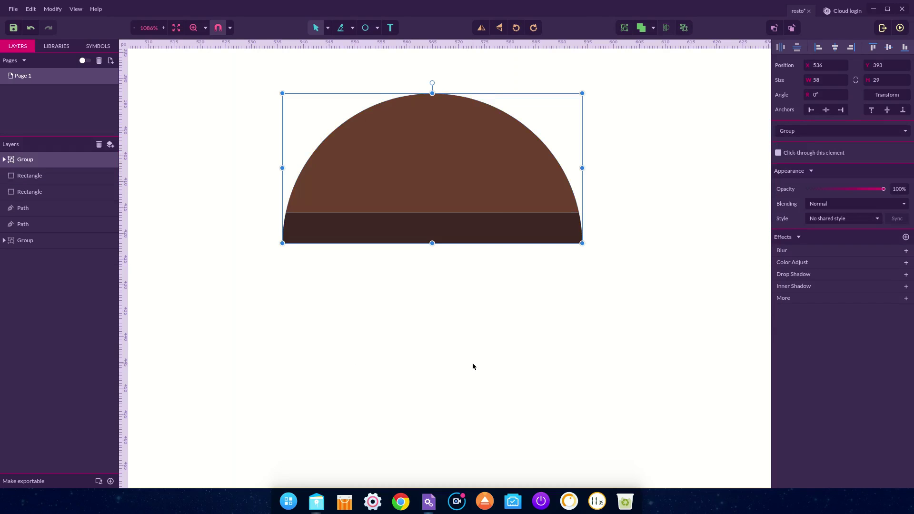
{"action": "scroll", "coordinate": [472, 366], "scroll_direction": "down", "scroll_amount": 5}
{"action": "key", "text": "space"}
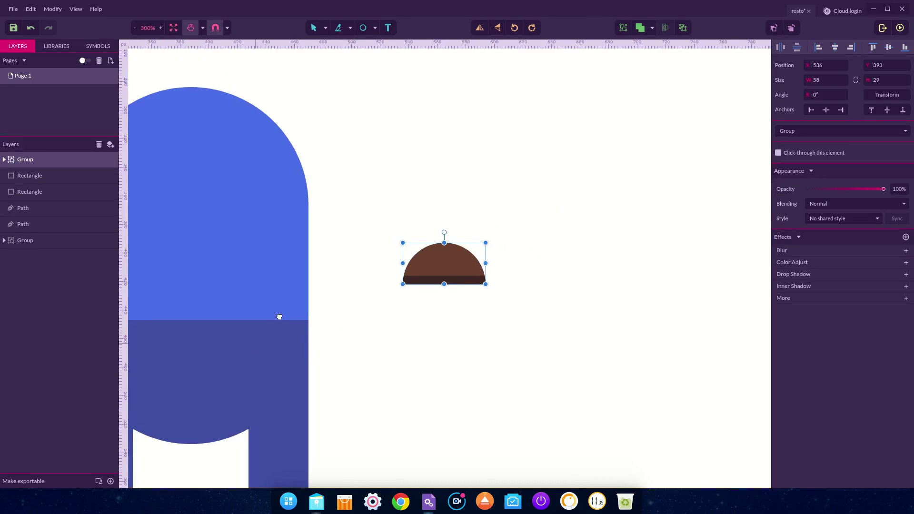
{"action": "left_click_drag", "start_coordinate": [278, 317], "coordinate": [482, 155]}
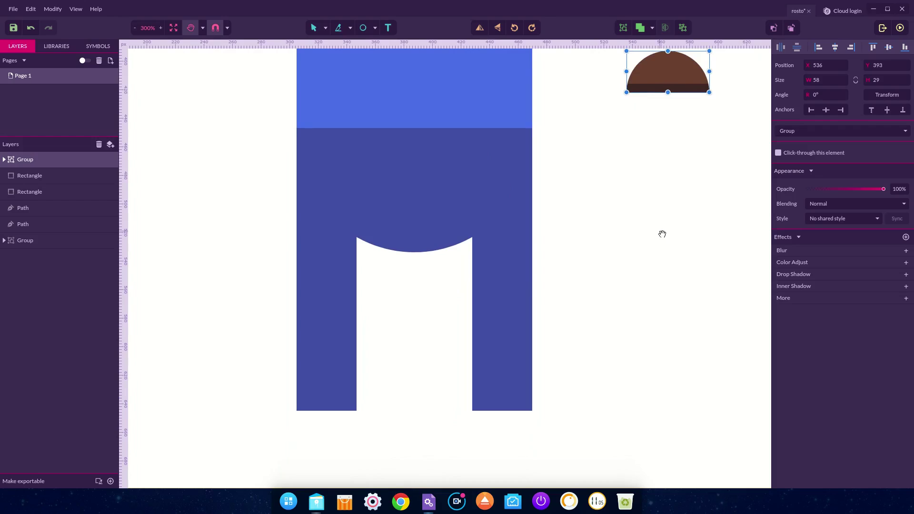
{"action": "key", "text": "v"}
{"action": "left_click_drag", "start_coordinate": [664, 67], "coordinate": [310, 385]}
{"action": "left_click", "coordinate": [633, 330]}
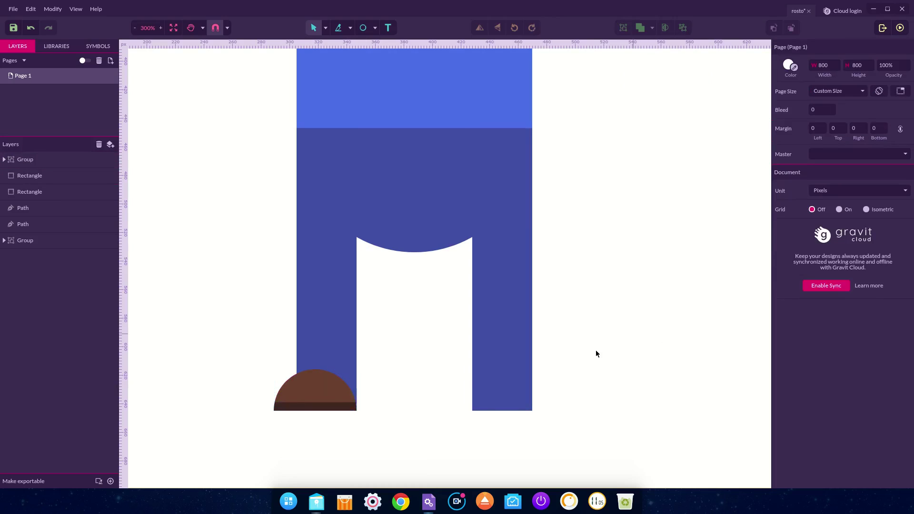
Duplicate the shoe and place the copy on the right leg, flush with that leg's inner edge and bottom.
{"action": "left_click", "coordinate": [325, 392]}
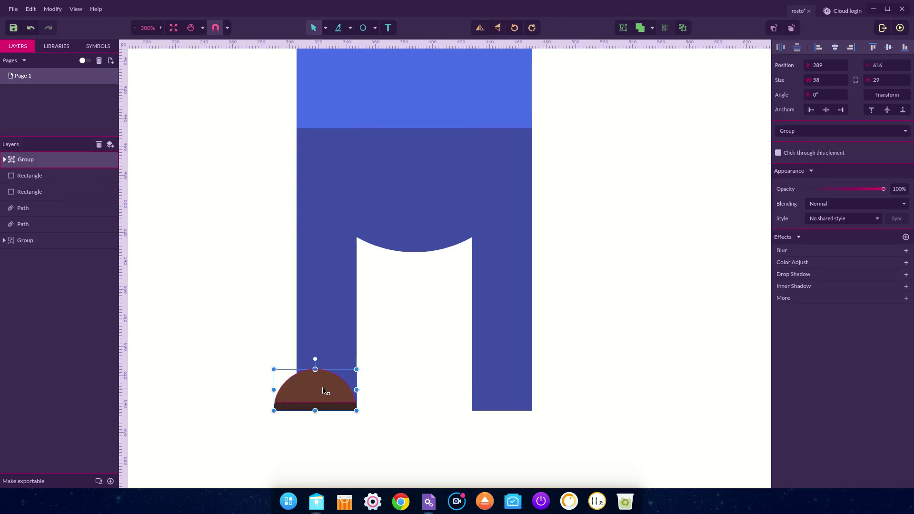
{"action": "key", "text": "ctrl+d"}
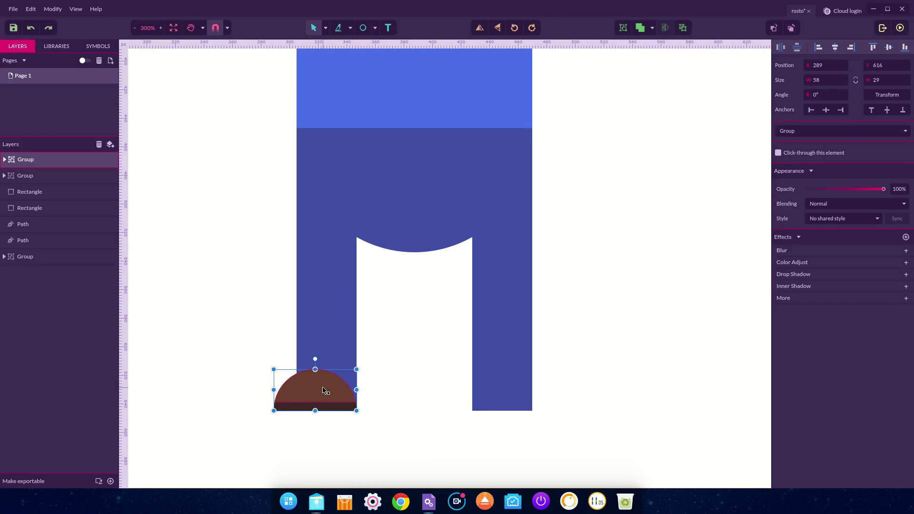
{"action": "left_click_drag", "start_coordinate": [325, 392], "coordinate": [524, 396]}
{"action": "left_click", "coordinate": [590, 351]}
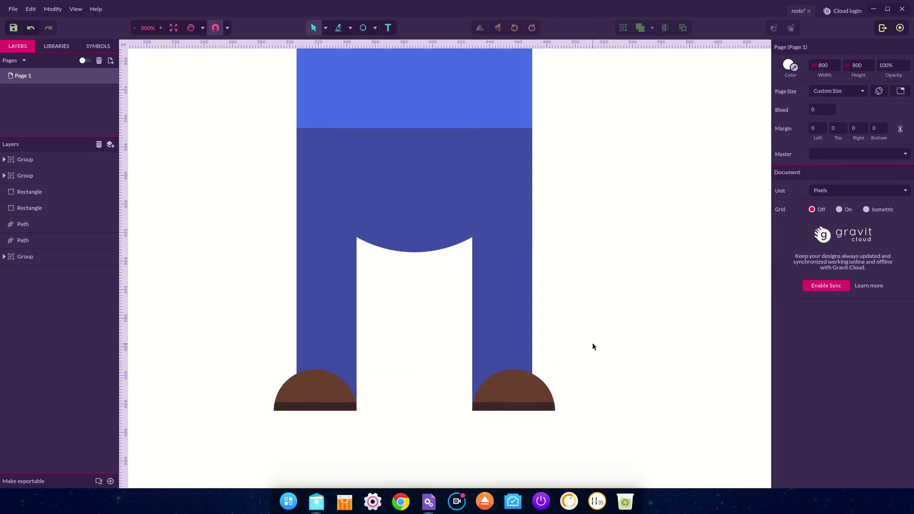
Draw a rectangle about 38 × 126 px right of the body, filled with the face's skin colour and with a corner radius of 19.
{"action": "key", "text": "ctrl+1"}
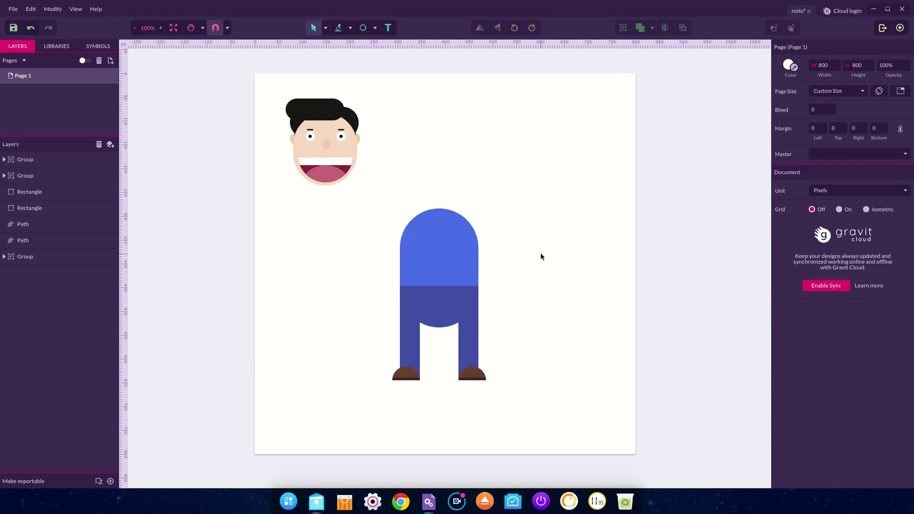
{"action": "key", "text": "r"}
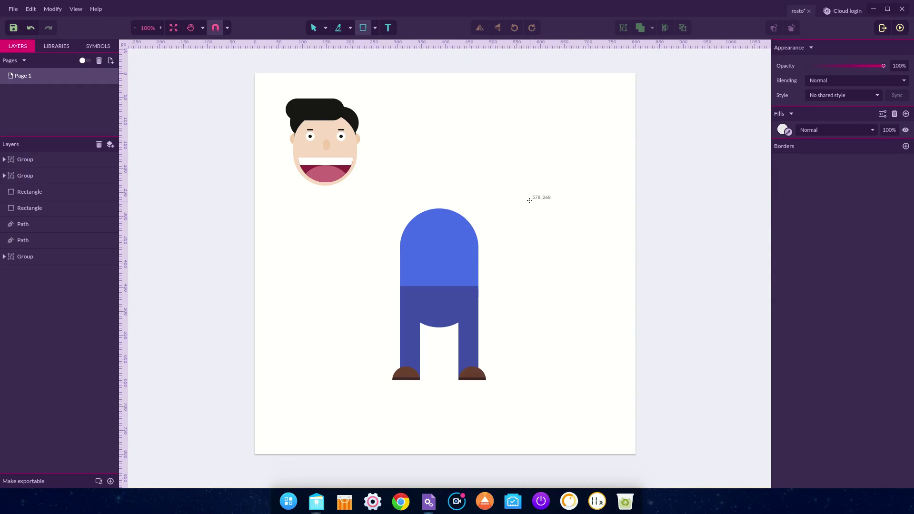
{"action": "left_click_drag", "start_coordinate": [529, 201], "coordinate": [547, 261]}
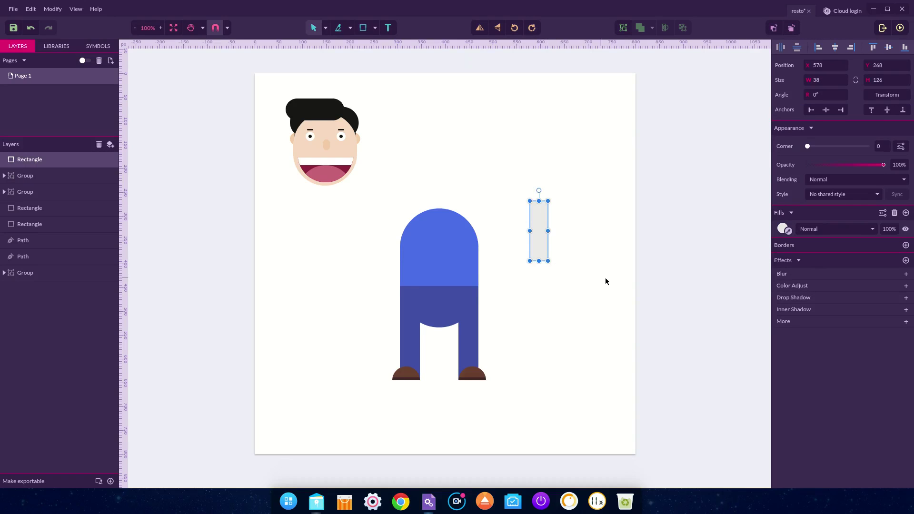
{"action": "left_click", "coordinate": [788, 230]}
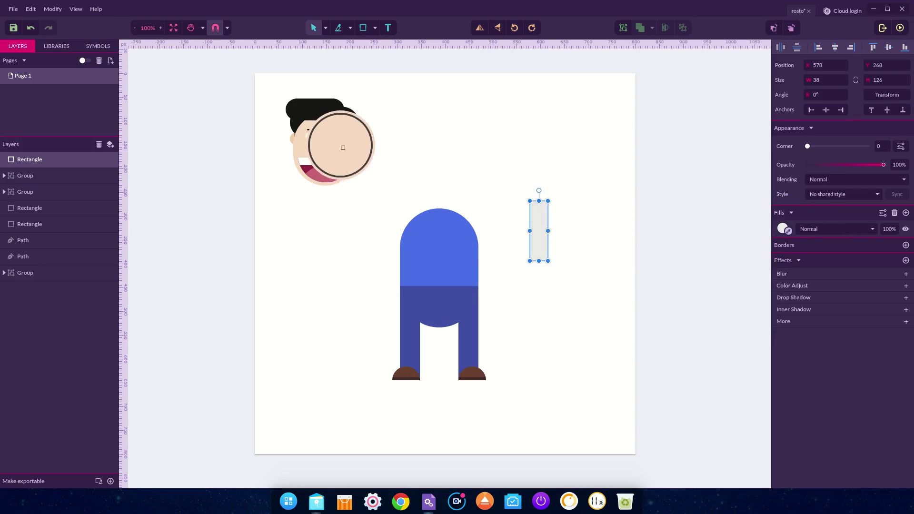
{"action": "left_click", "coordinate": [342, 146]}
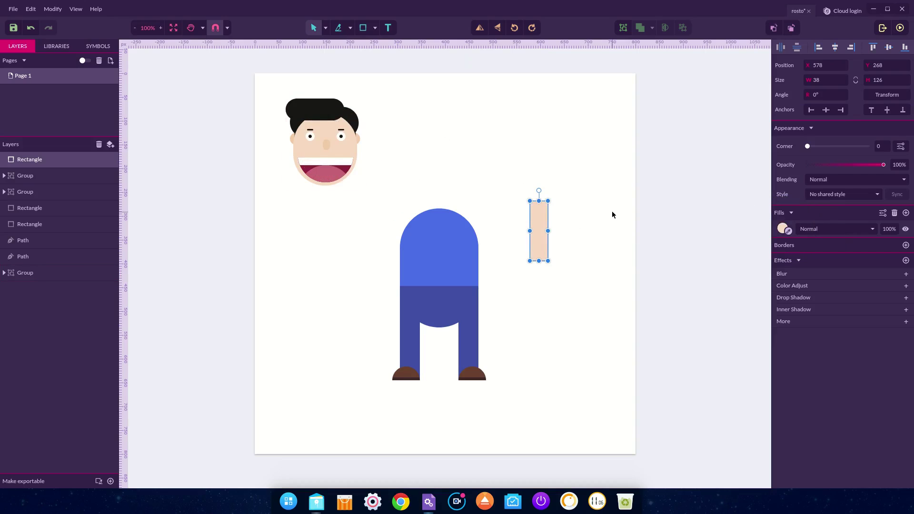
{"action": "left_click_drag", "start_coordinate": [807, 146], "coordinate": [888, 157]}
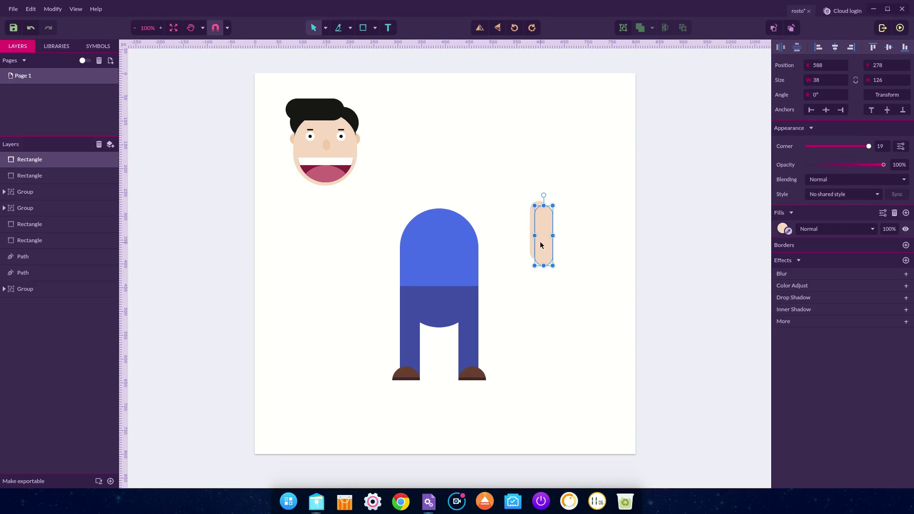
Duplicate the skin-coloured bar, place the copy to its right and fill it with the shirt's blue.
{"action": "left_click_drag", "start_coordinate": [539, 242], "coordinate": [571, 252], "text": "alt"}
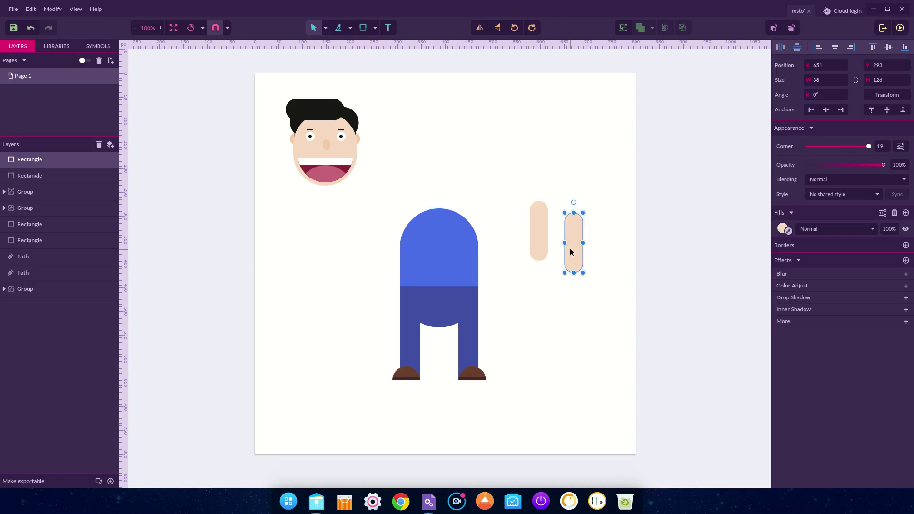
{"action": "left_click", "coordinate": [789, 231]}
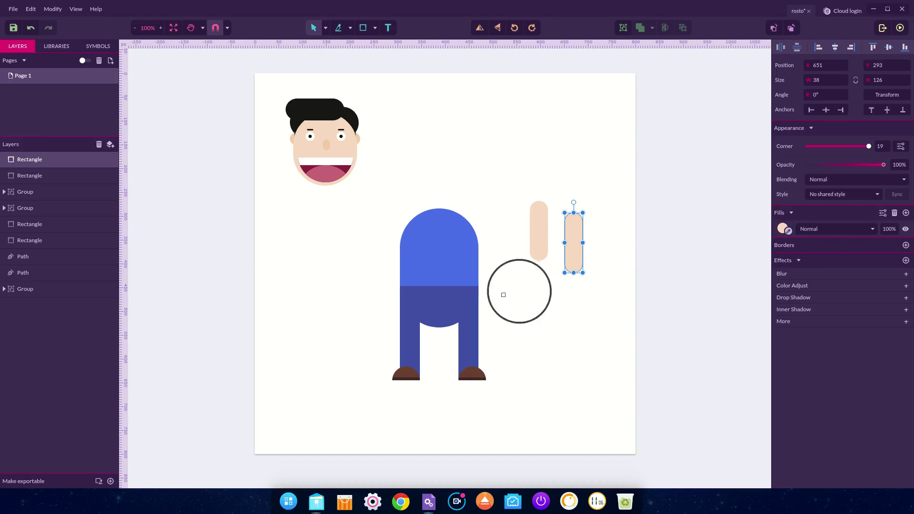
{"action": "left_click", "coordinate": [455, 247]}
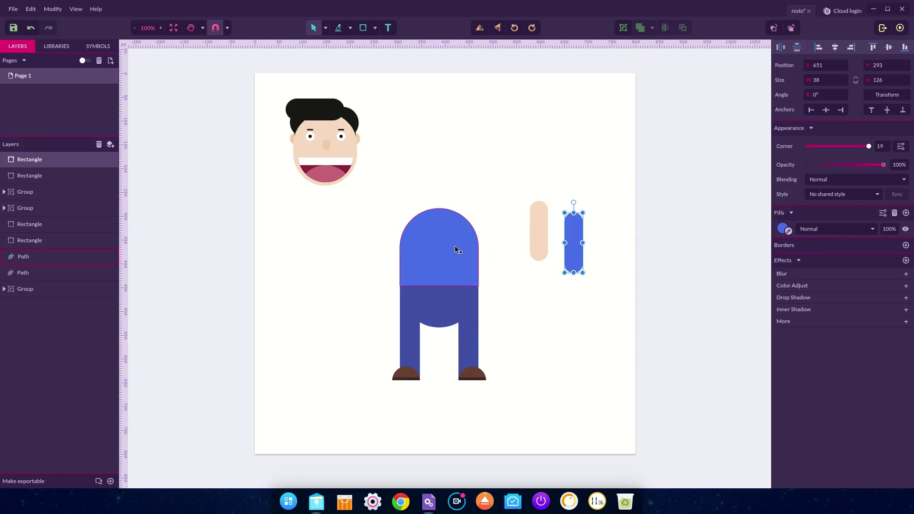
{"action": "left_click", "coordinate": [558, 322]}
Draw a rectangle about 9 × 30 px below the skin-coloured bar, filled with the skin colour and with a corner radius of 5.
{"action": "key", "text": "z"}
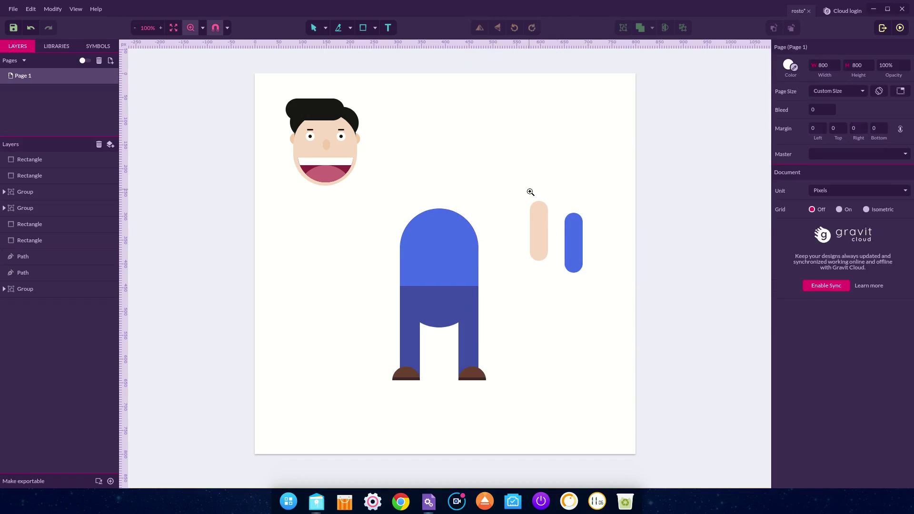
{"action": "left_click_drag", "start_coordinate": [502, 183], "coordinate": [635, 350]}
{"action": "left_click_drag", "start_coordinate": [310, 71], "coordinate": [570, 401]}
{"action": "key", "text": "r"}
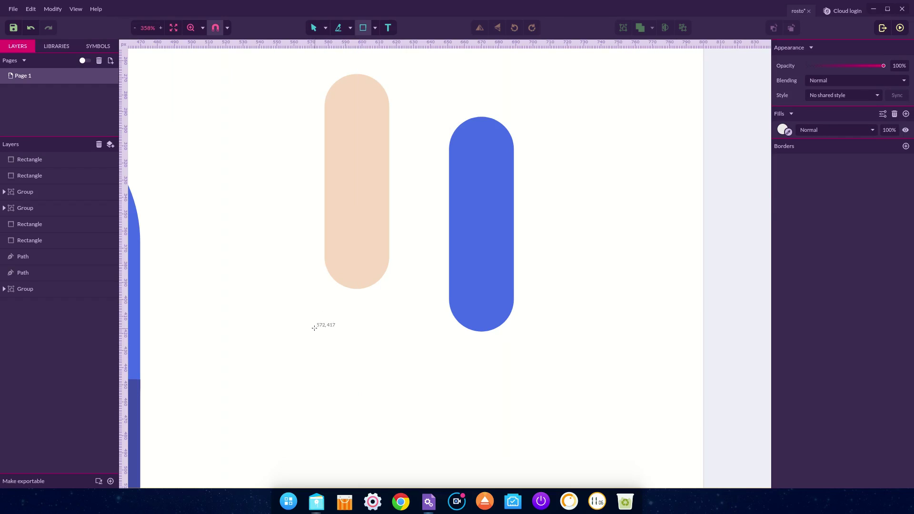
{"action": "left_click_drag", "start_coordinate": [315, 329], "coordinate": [330, 379]}
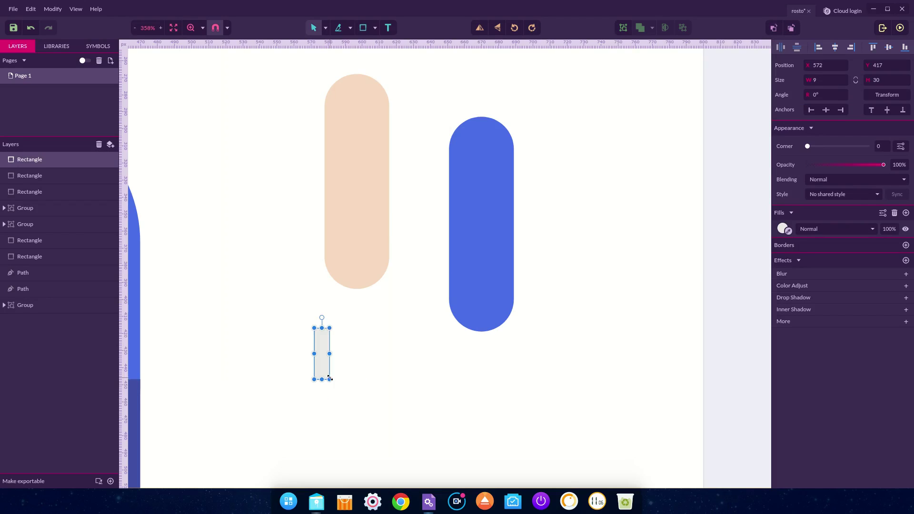
{"action": "left_click", "coordinate": [788, 231]}
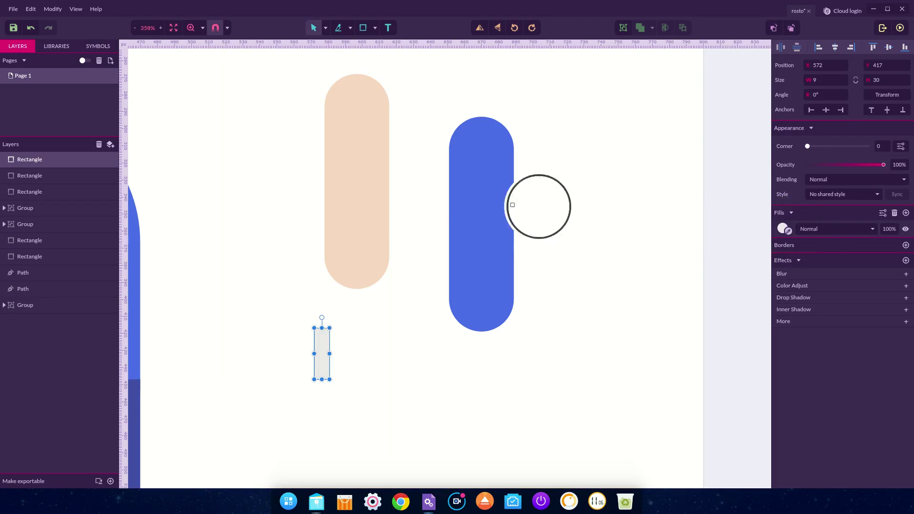
{"action": "left_click", "coordinate": [348, 178]}
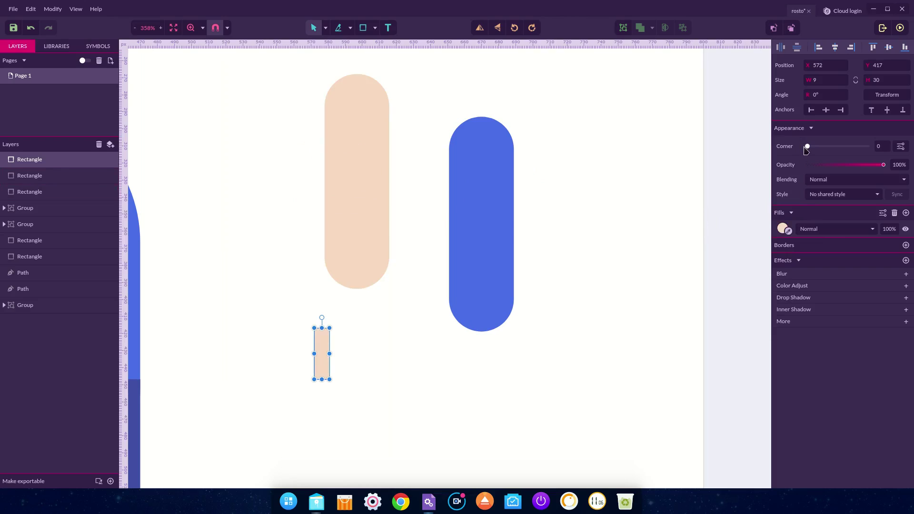
{"action": "left_click_drag", "start_coordinate": [805, 151], "coordinate": [888, 158]}
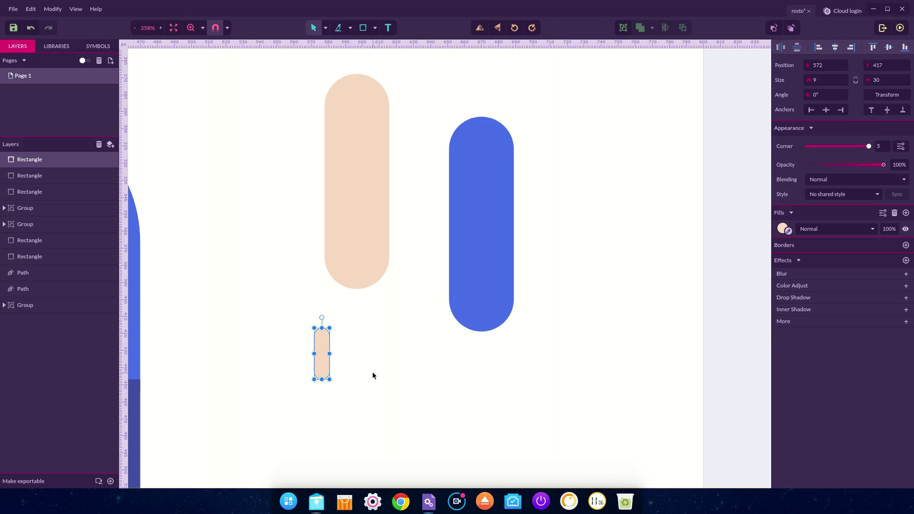
Duplicate the small finger bar three times, placing each copy 10 px to the right of the previous one.
{"action": "key", "text": "ctrl+z"}
{"action": "key", "text": "shift+Right"}
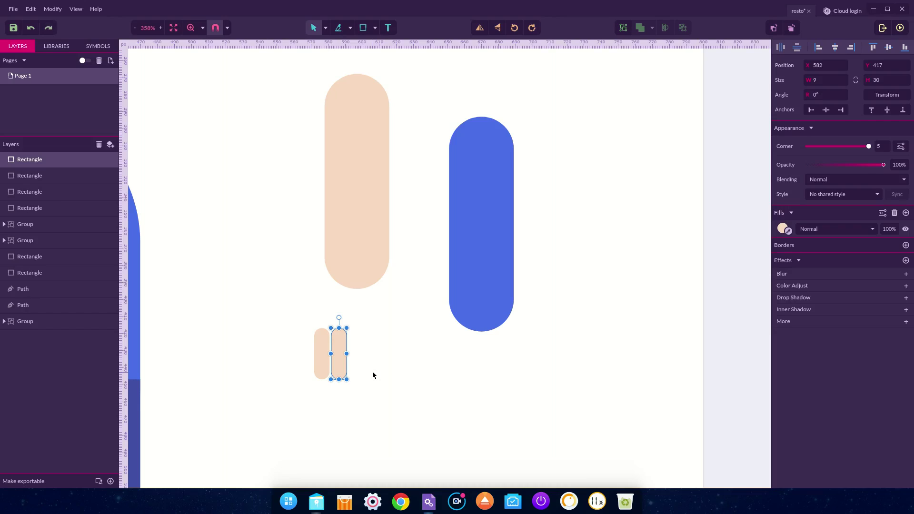
{"action": "key", "text": "ctrl+d"}
{"action": "key", "text": "shift+Right"}
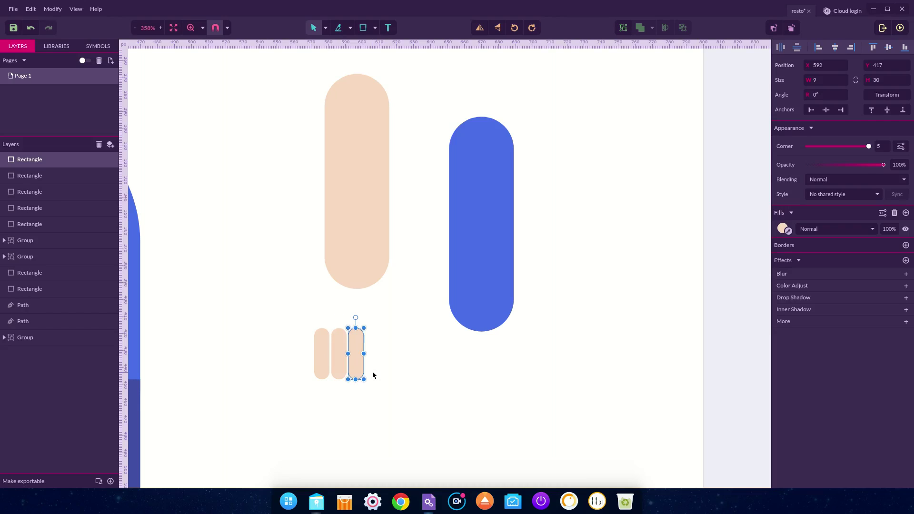
{"action": "key", "text": "ctrl+z"}
{"action": "key", "text": "shift+Right"}
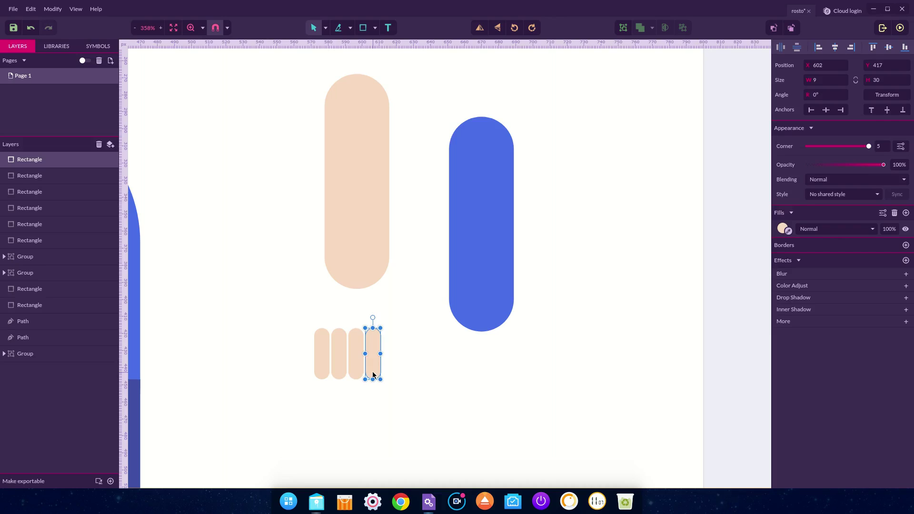
Place the four fingers over the skin-coloured bar's lower end and scale them to the bar's 38 px width, with the fingertips sticking out below.
{"action": "left_click_drag", "start_coordinate": [401, 322], "coordinate": [293, 390]}
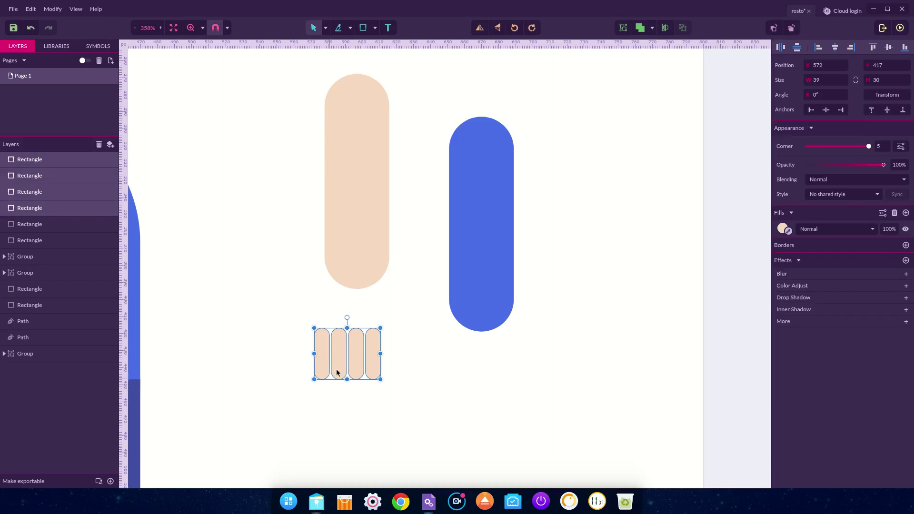
{"action": "left_click_drag", "start_coordinate": [341, 361], "coordinate": [353, 288]}
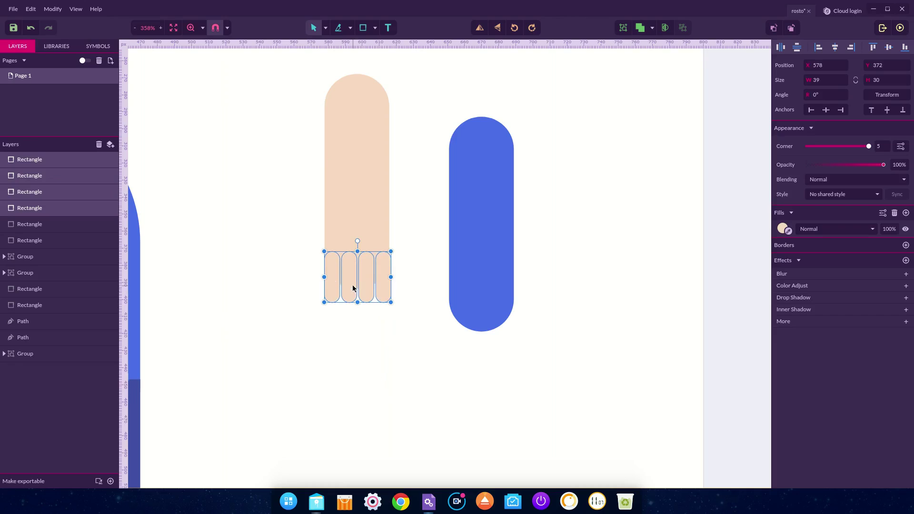
{"action": "key", "text": "z"}
{"action": "left_click_drag", "start_coordinate": [291, 198], "coordinate": [422, 348]}
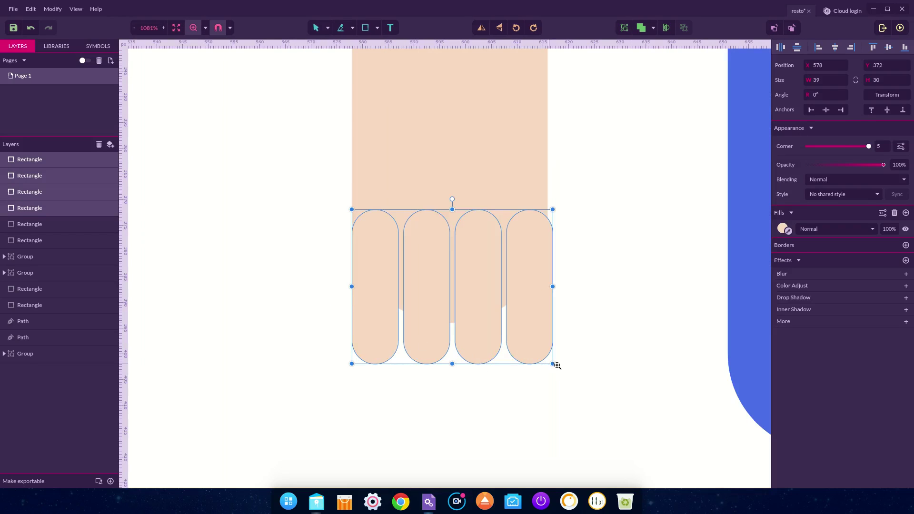
{"action": "key", "text": "v"}
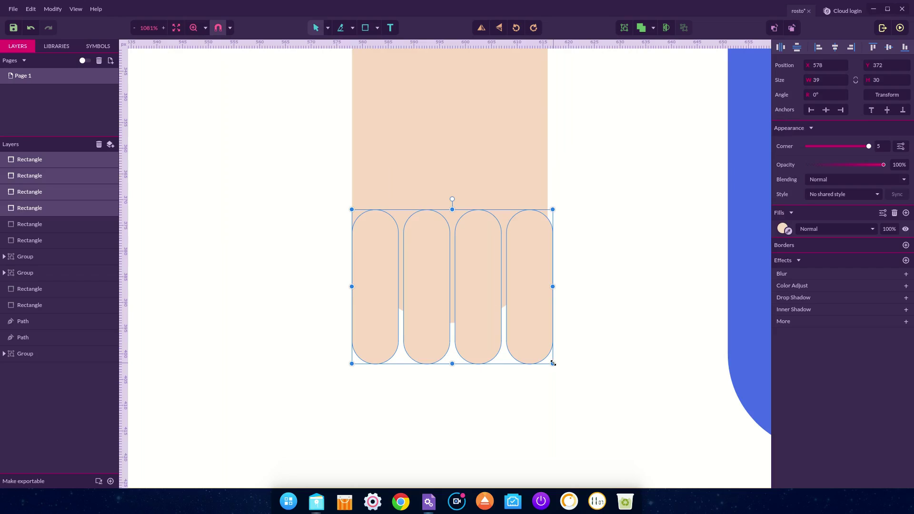
{"action": "left_click_drag", "start_coordinate": [552, 363], "coordinate": [548, 358]}
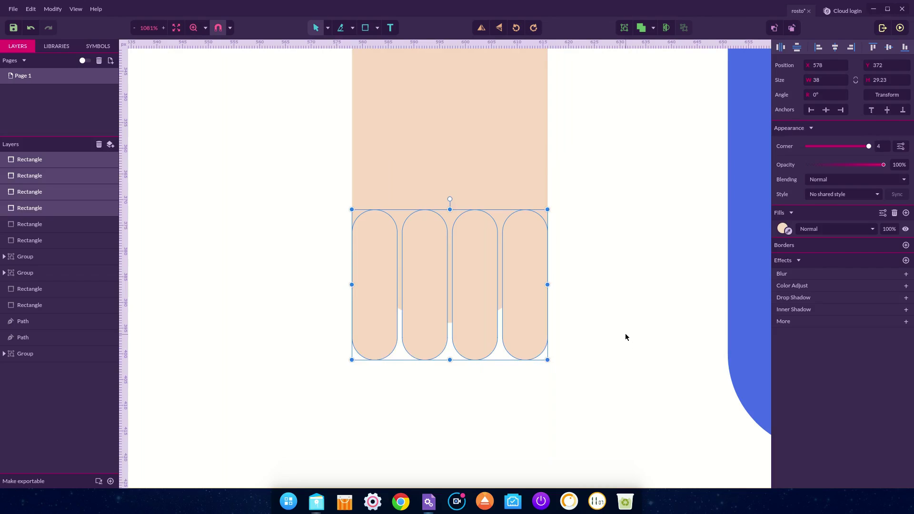
{"action": "mouse_move", "coordinate": [528, 286]}
{"action": "left_mouse_down"}
{"action": "mouse_move", "coordinate": [529, 314]}
{"action": "mouse_move", "coordinate": [526, 296]}
{"action": "left_mouse_up"}
{"action": "left_click", "coordinate": [595, 315]}
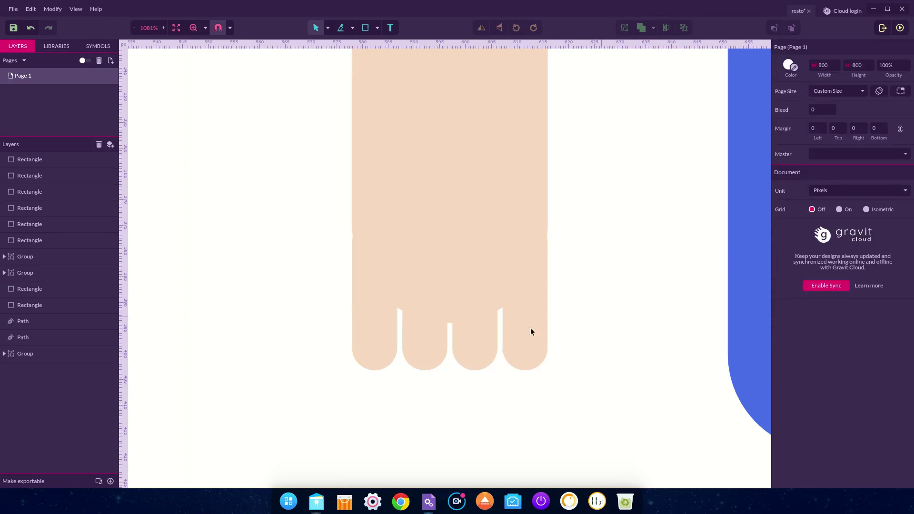
Duplicate the leftmost finger, rotate the copy to -45° and place it as a thumb on the hand's left edge.
{"action": "left_click", "coordinate": [381, 329]}
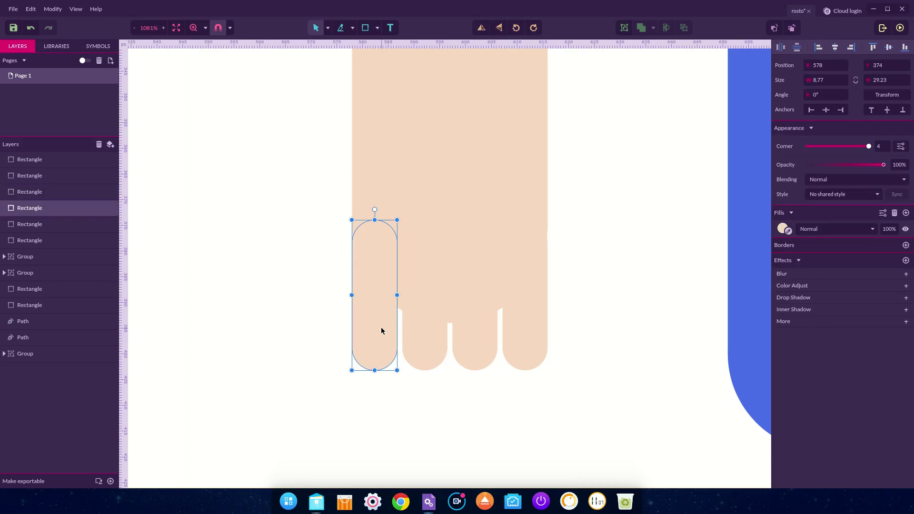
{"action": "key", "text": "ctrl+d"}
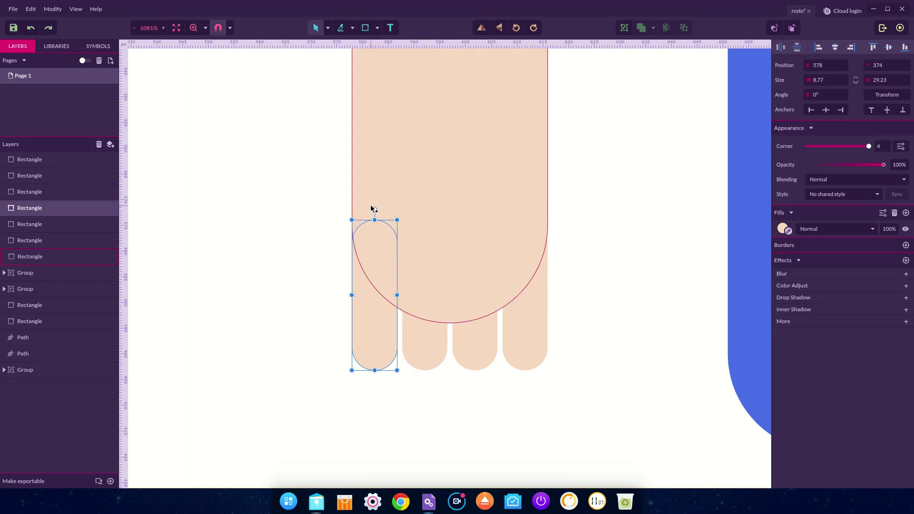
{"action": "left_click_drag", "start_coordinate": [375, 210], "coordinate": [434, 222]}
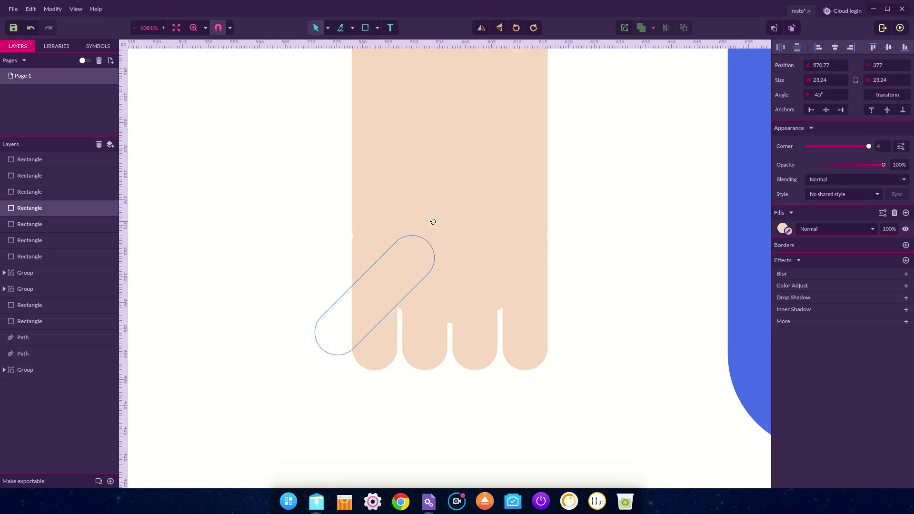
{"action": "left_click_drag", "start_coordinate": [376, 292], "coordinate": [361, 244]}
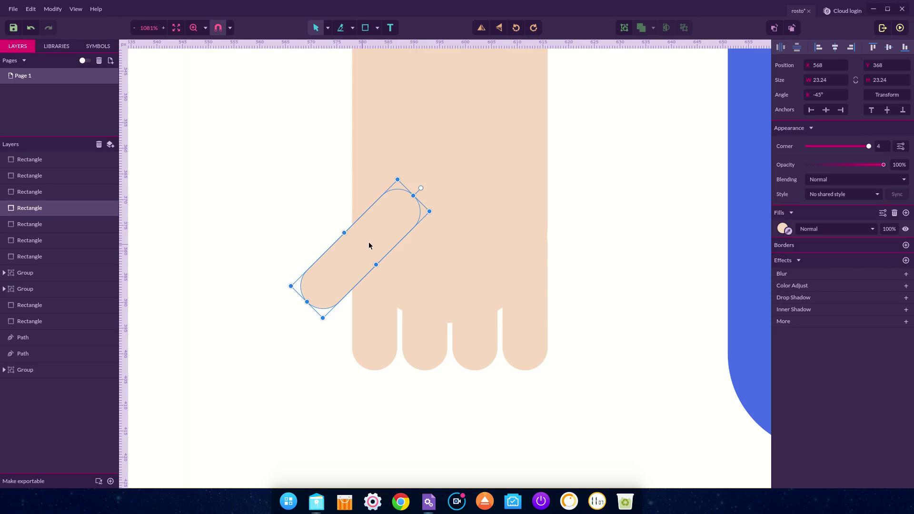
{"action": "left_click", "coordinate": [606, 247]}
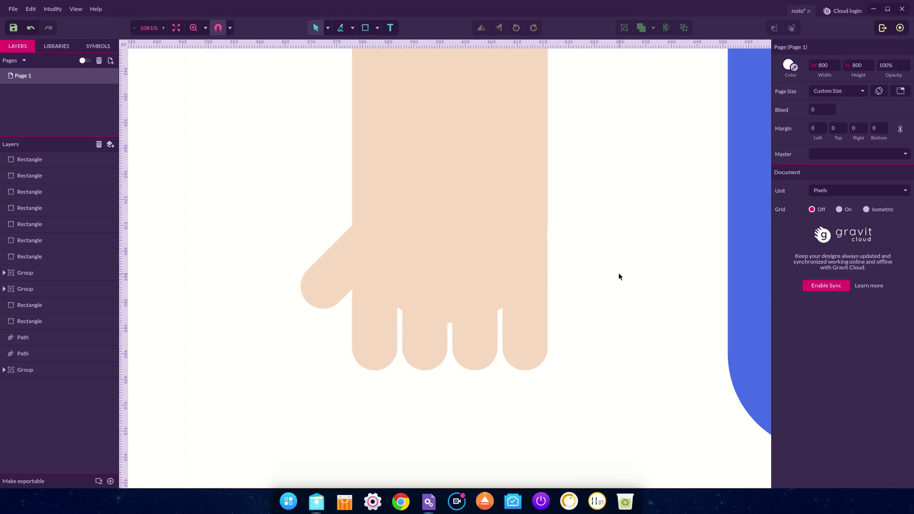
Rotate the forearm and hand pieces together about 60° clockwise and place their upper end over the blue sleeve's lower end.
{"action": "scroll", "coordinate": [618, 272], "scroll_direction": "down", "scroll_amount": 6}
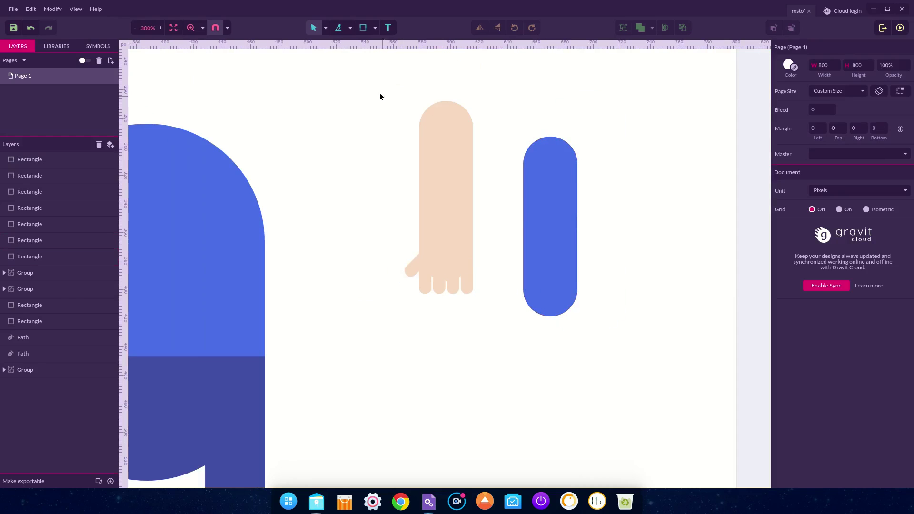
{"action": "left_click_drag", "start_coordinate": [386, 100], "coordinate": [496, 327]}
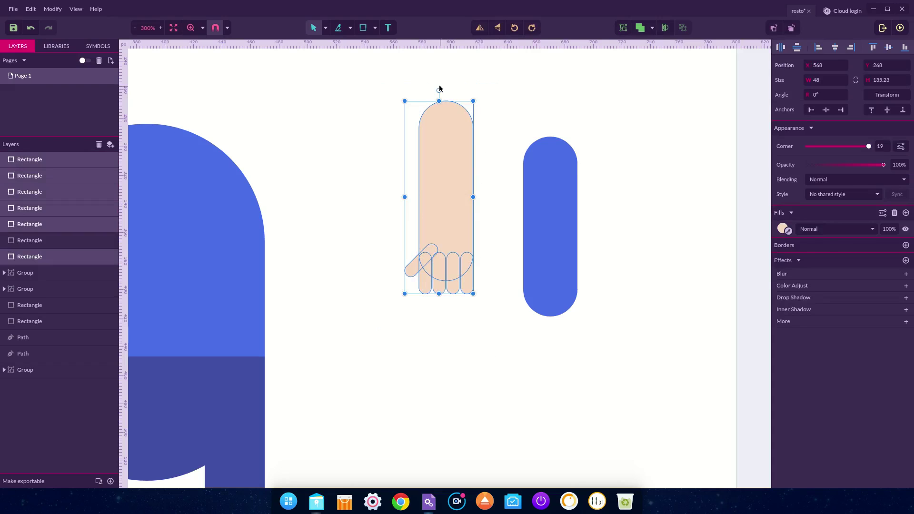
{"action": "mouse_move", "coordinate": [439, 91]}
{"action": "left_mouse_down"}
{"action": "mouse_move", "coordinate": [500, 92]}
{"action": "mouse_move", "coordinate": [563, 121]}
{"action": "left_mouse_up"}
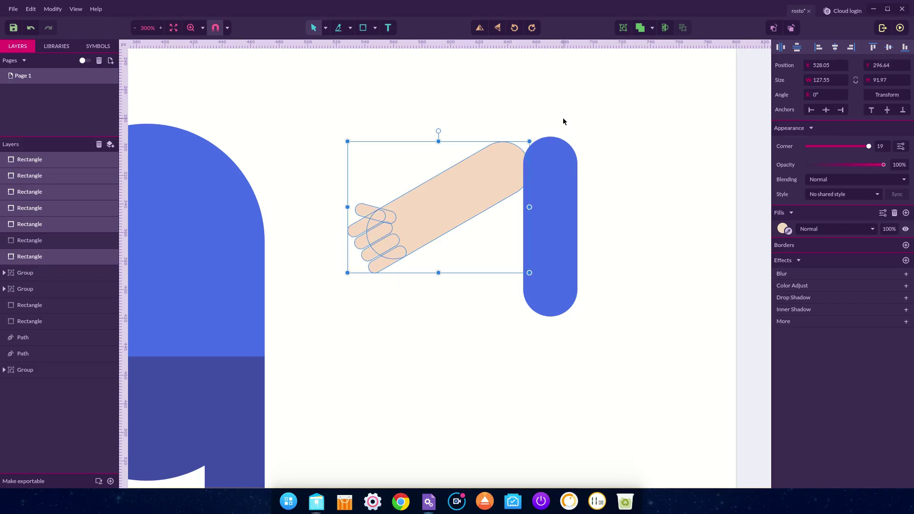
{"action": "left_click_drag", "start_coordinate": [498, 171], "coordinate": [535, 285]}
{"action": "left_click", "coordinate": [624, 280]}
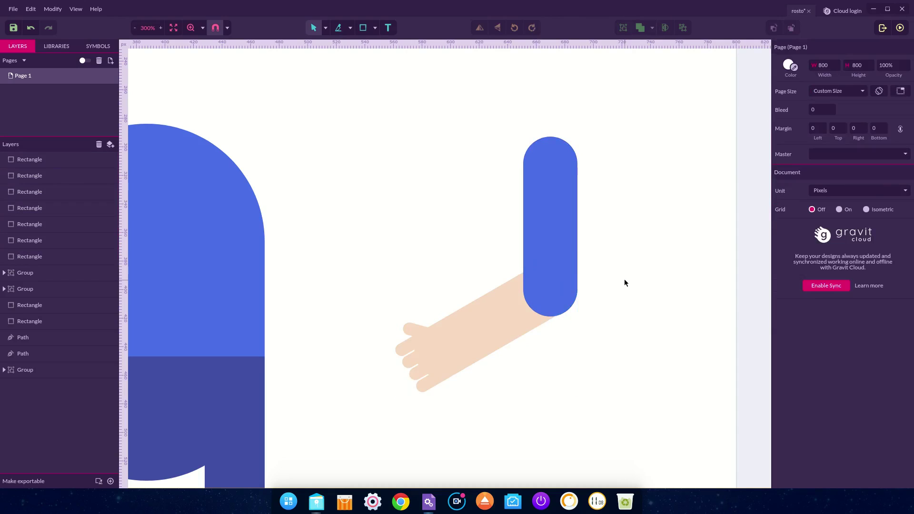
Move the blue sleeve behind the skin-coloured forearm in the layer order.
{"action": "key", "text": "z"}
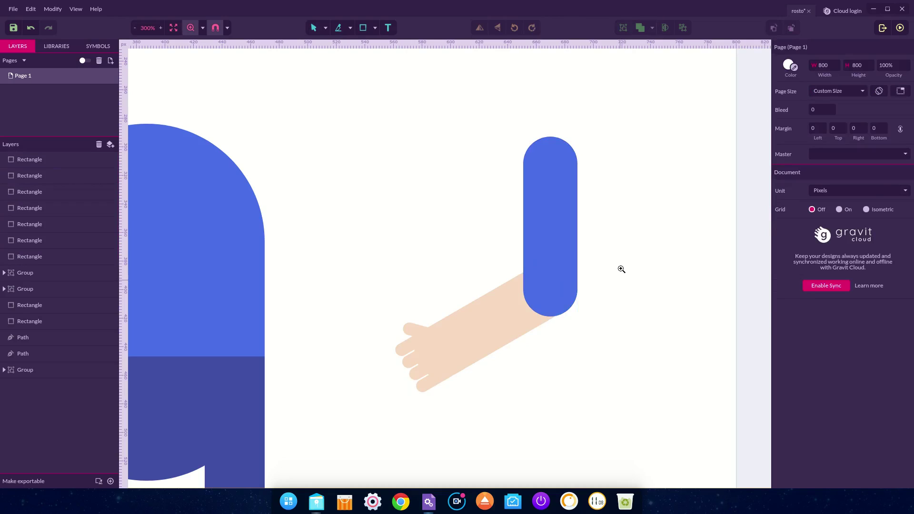
{"action": "left_click_drag", "start_coordinate": [607, 115], "coordinate": [367, 425]}
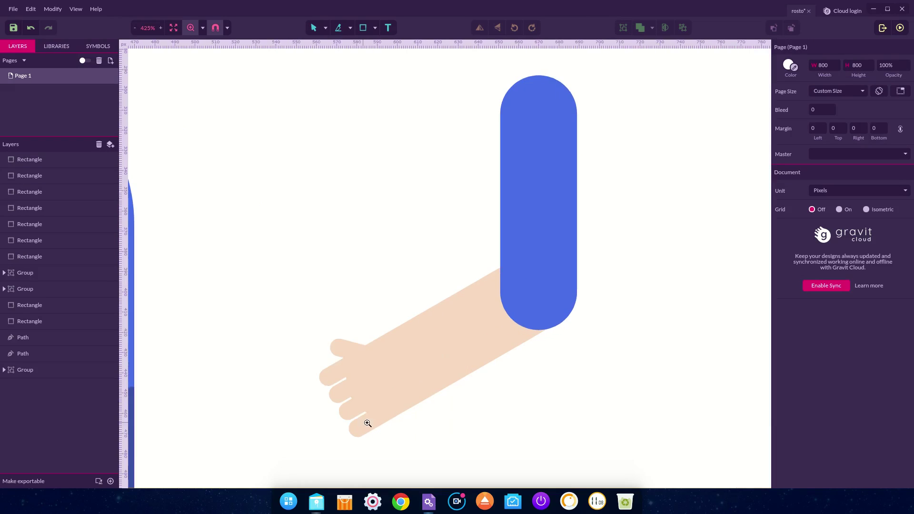
{"action": "key", "text": "v"}
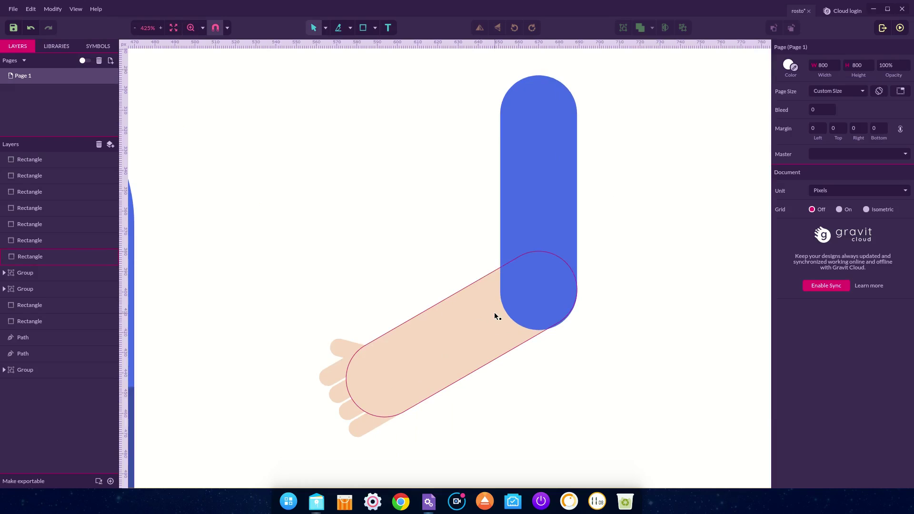
{"action": "left_click", "coordinate": [494, 312]}
{"action": "left_click", "coordinate": [539, 124]}
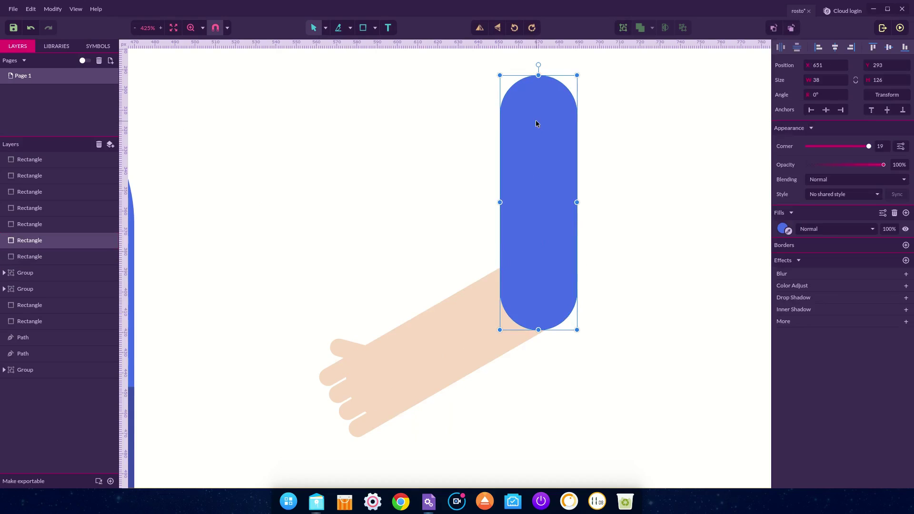
{"action": "left_click_drag", "start_coordinate": [35, 245], "coordinate": [34, 265]}
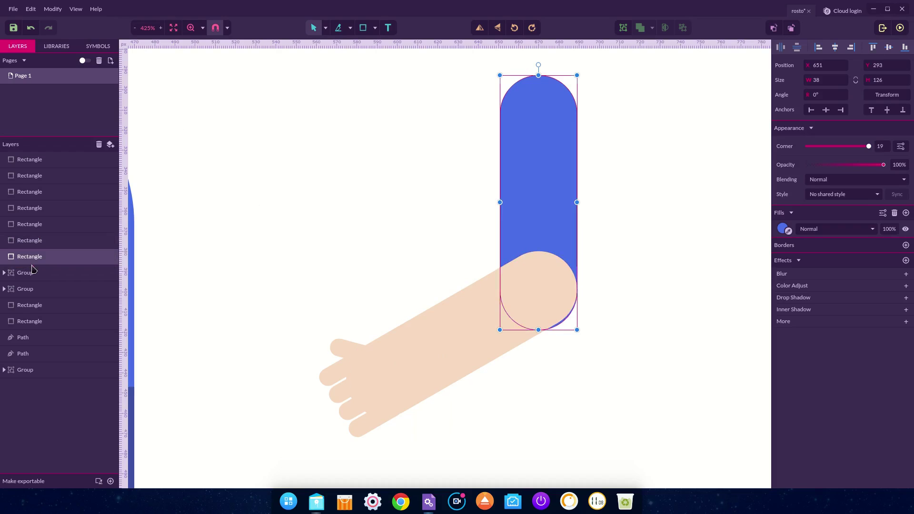
Move the forearm and hand pieces, without the sleeve, down to Y 381 so they cover the sleeve's rounded end at the elbow.
{"action": "left_click", "coordinate": [418, 352]}
{"action": "left_click_drag", "start_coordinate": [295, 275], "coordinate": [605, 442]}
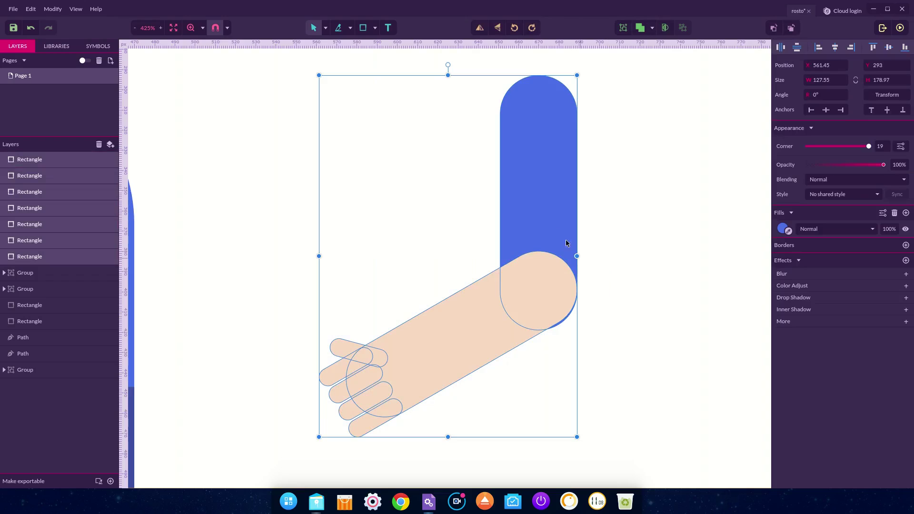
{"action": "left_click", "coordinate": [546, 200], "text": "shift"}
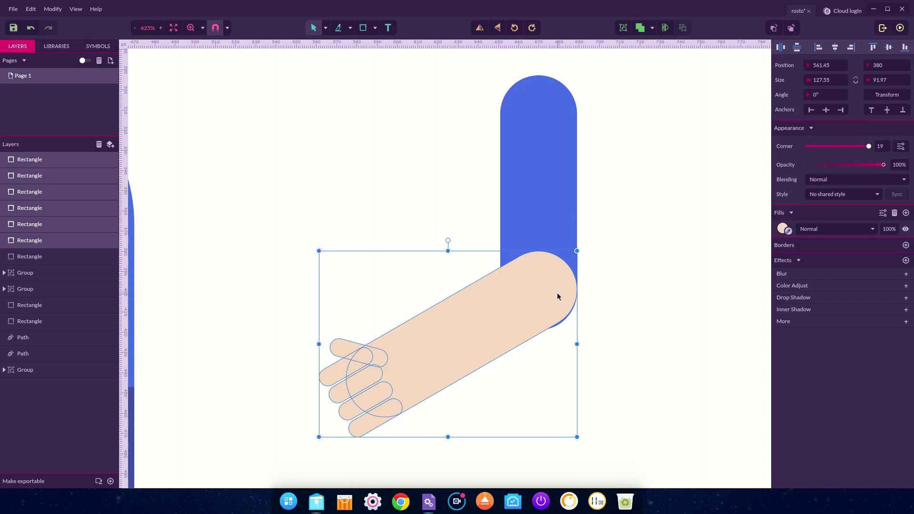
{"action": "left_click_drag", "start_coordinate": [556, 297], "coordinate": [562, 298]}
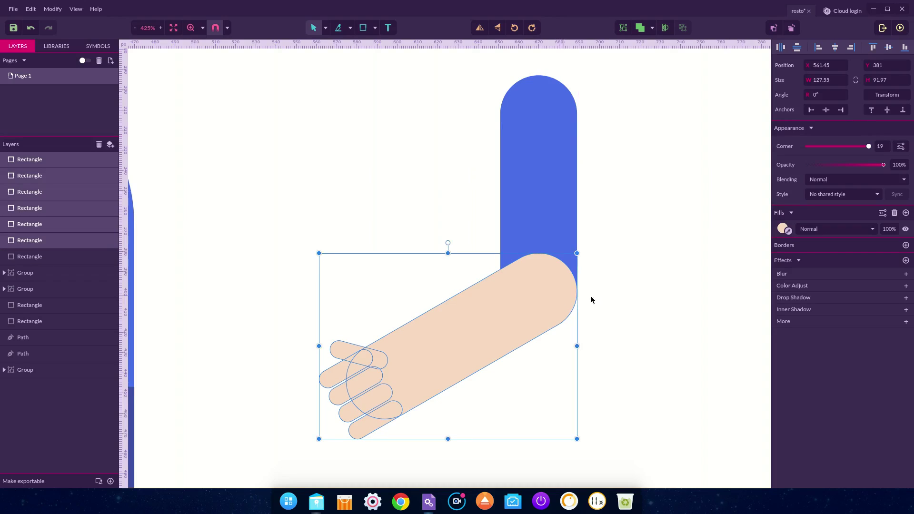
{"action": "left_click", "coordinate": [614, 306]}
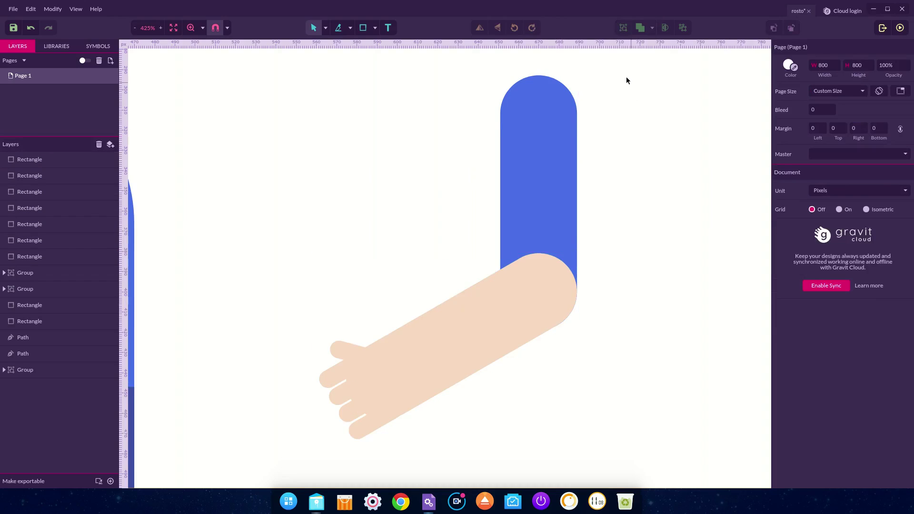
Group the sleeve, forearm, fingers and thumb into one arm.
{"action": "left_click_drag", "start_coordinate": [621, 62], "coordinate": [288, 453]}
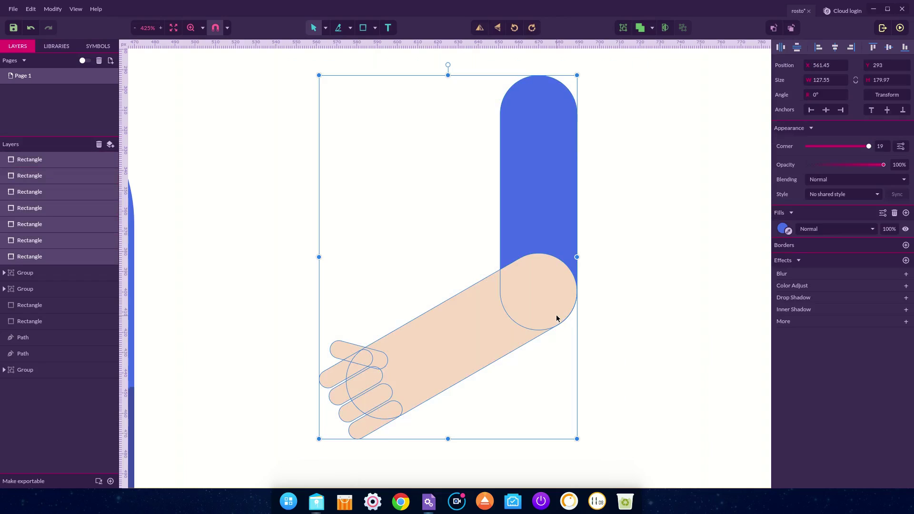
{"action": "key", "text": "ctrl+g"}
{"action": "key", "text": "ctrl+0"}
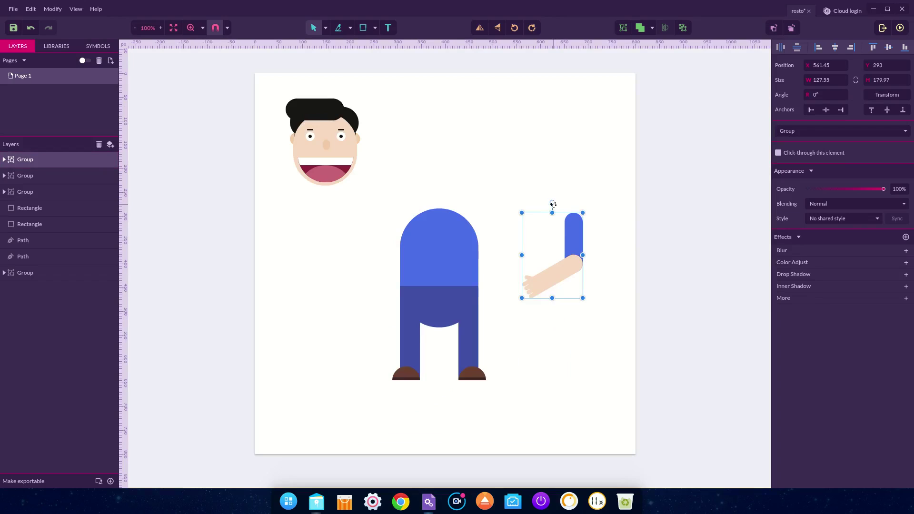
Rotate the arm group 60° counterclockwise and place its sleeve over the shirt's right shoulder at X 412.89, Y 284.
{"action": "key", "text": "z"}
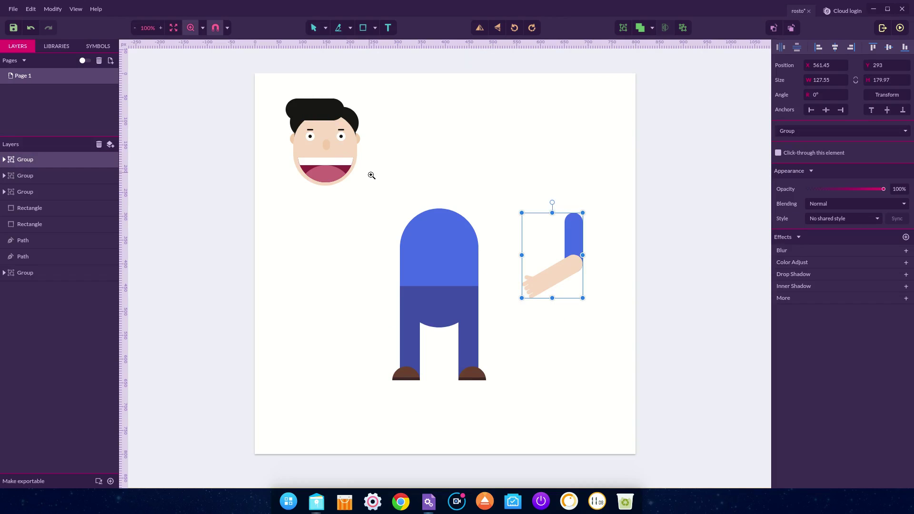
{"action": "left_click_drag", "start_coordinate": [364, 185], "coordinate": [605, 420]}
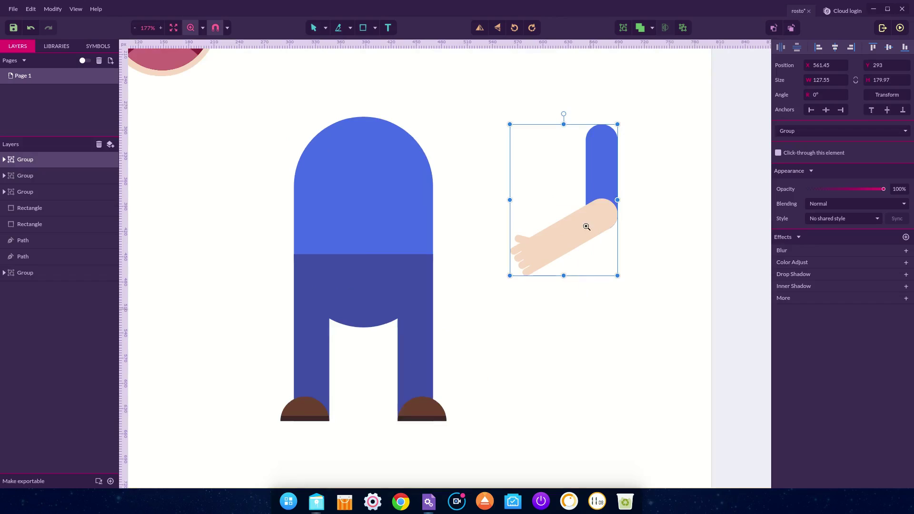
{"action": "key", "text": "v"}
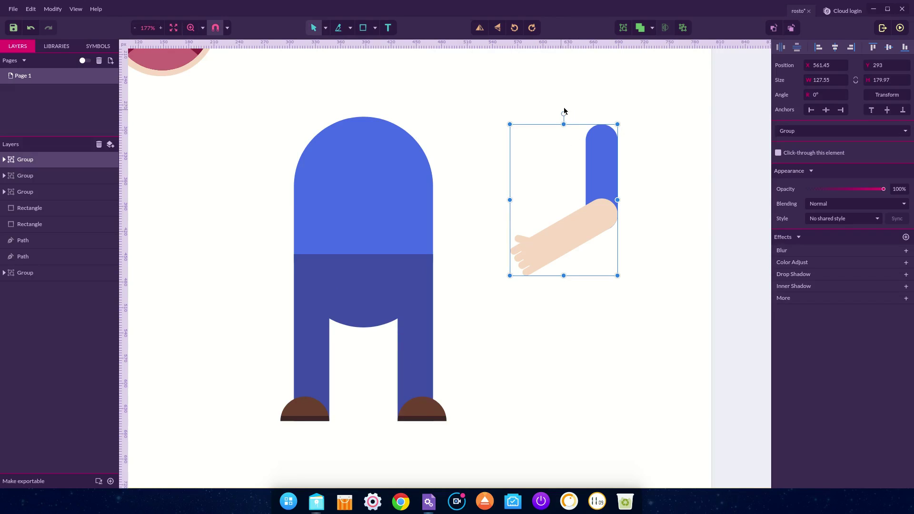
{"action": "left_click_drag", "start_coordinate": [563, 114], "coordinate": [476, 134]}
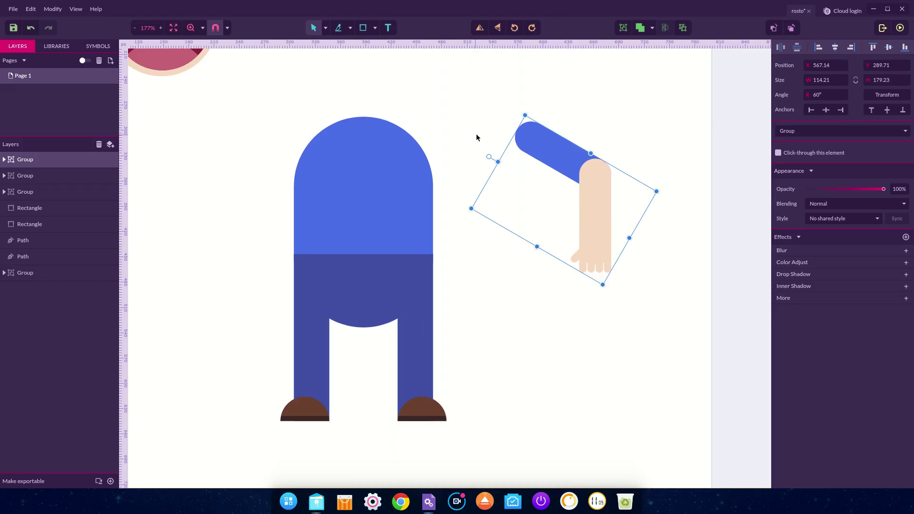
{"action": "left_click_drag", "start_coordinate": [534, 144], "coordinate": [408, 138]}
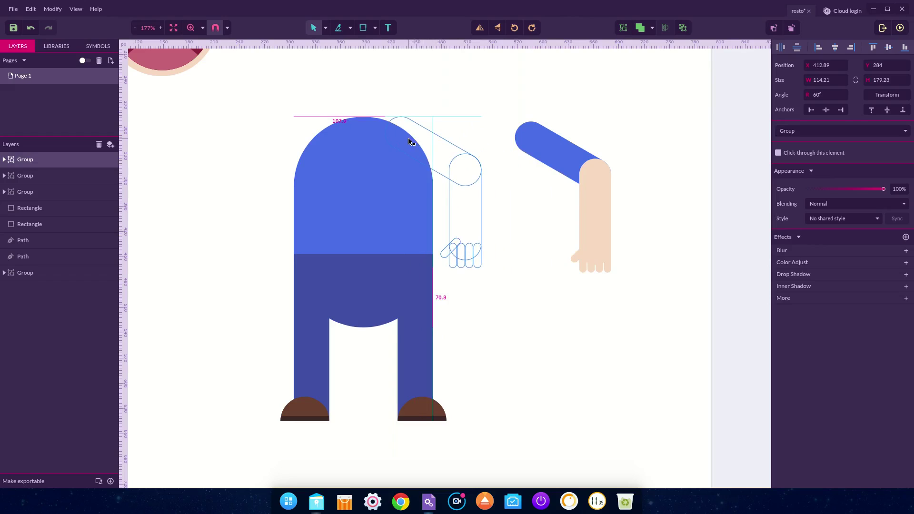
{"action": "left_click_drag", "start_coordinate": [408, 138], "coordinate": [406, 138]}
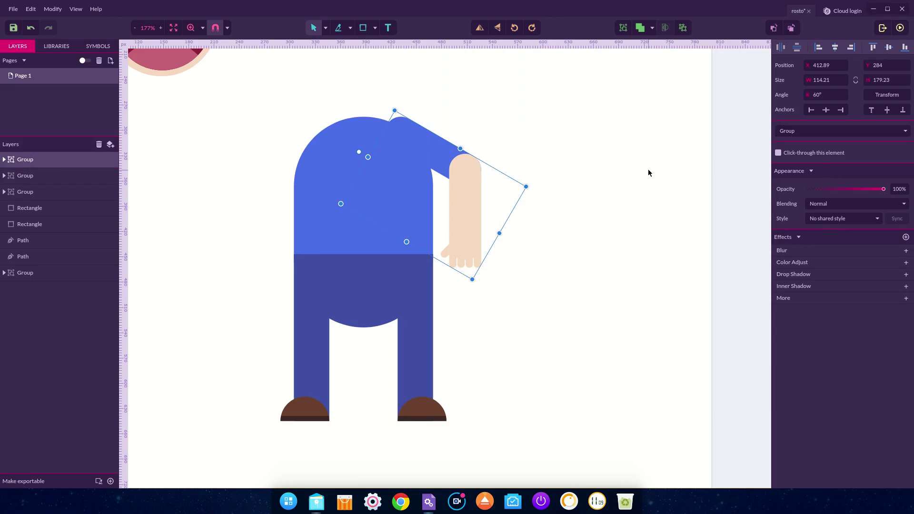
Duplicate the arm, flip the copy horizontally and place it on the shirt's left shoulder at X 254, Y 284.
{"action": "key", "text": "ctrl+z"}
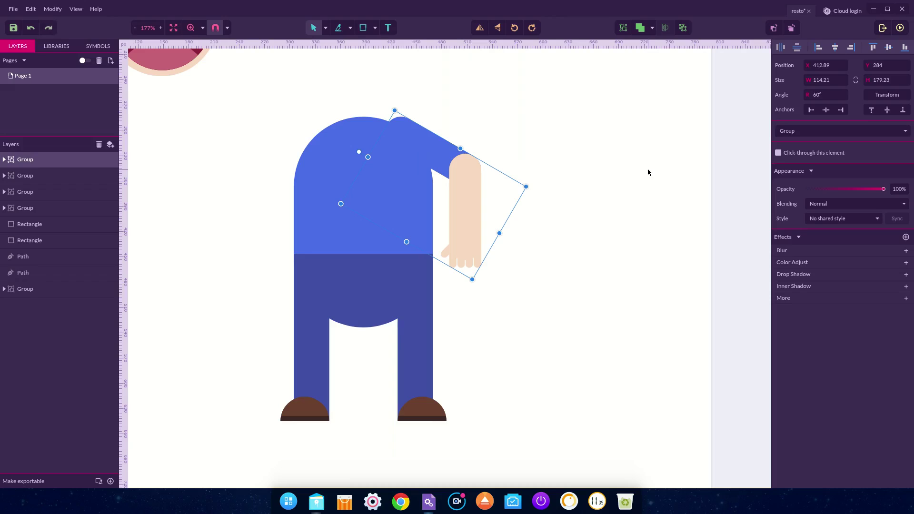
{"action": "left_click", "coordinate": [480, 29]}
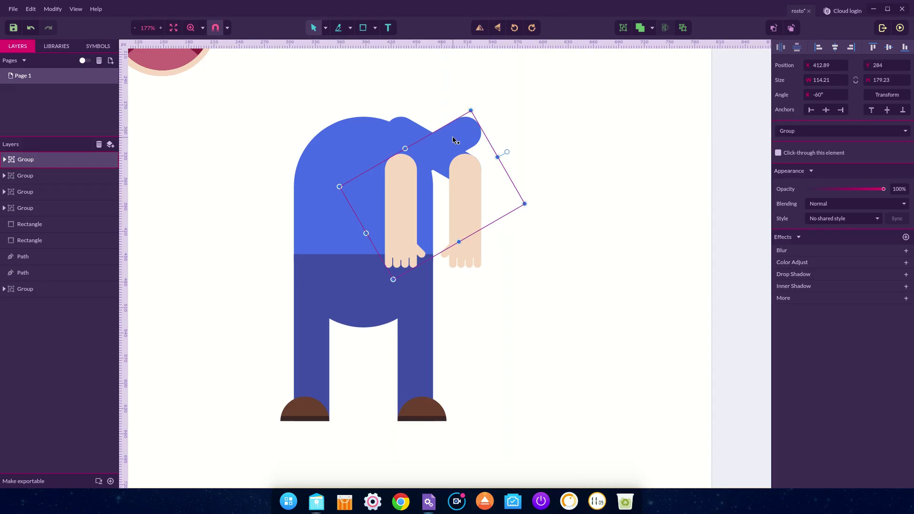
{"action": "left_click_drag", "start_coordinate": [452, 138], "coordinate": [318, 137]}
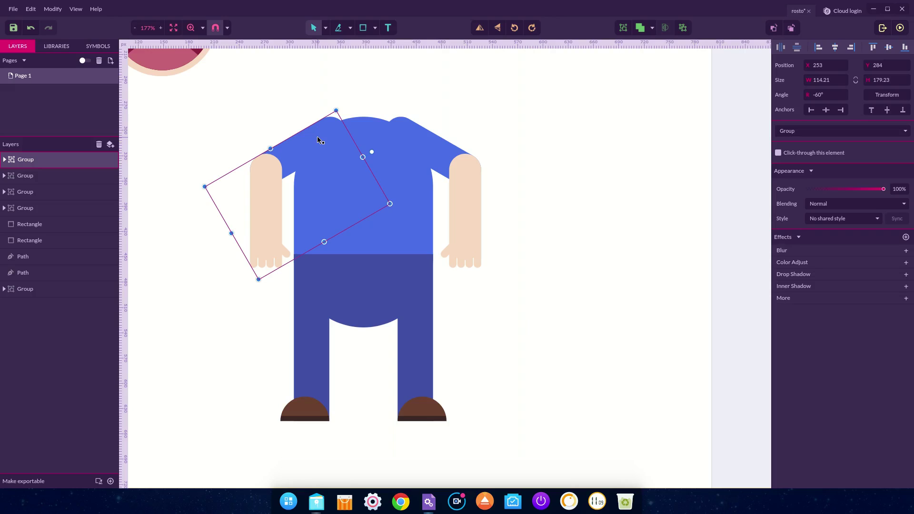
{"action": "left_click_drag", "start_coordinate": [317, 136], "coordinate": [319, 136]}
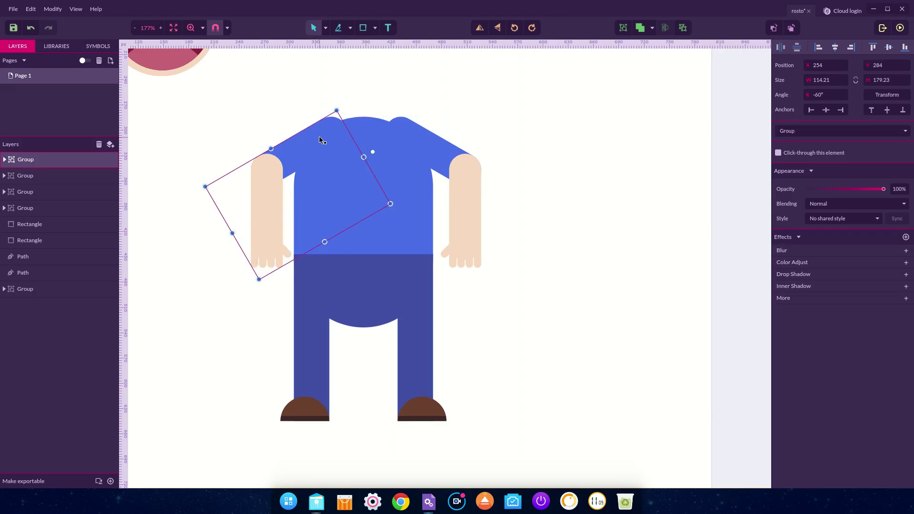
{"action": "left_click", "coordinate": [580, 133]}
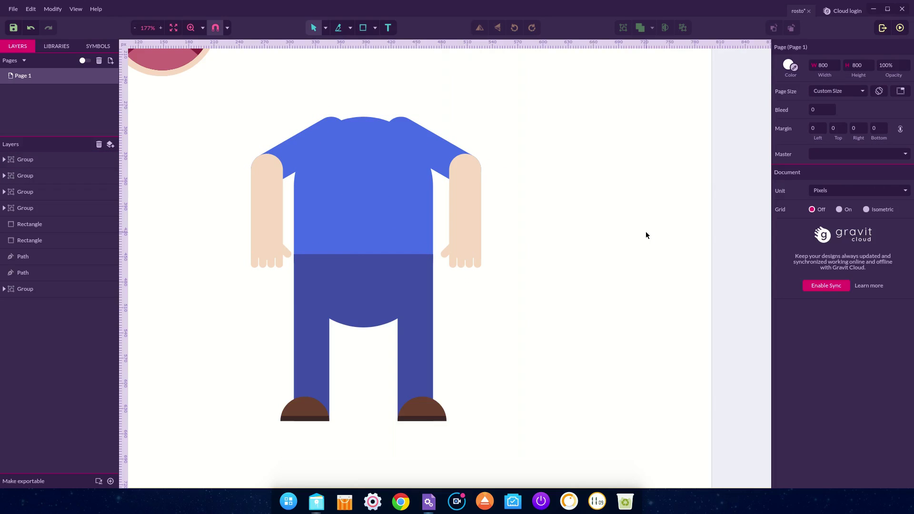
Draw a collar rectangle about 52 × 12 px above the shirt and fill it with the blue sampled from the shirt.
{"action": "key", "text": "r"}
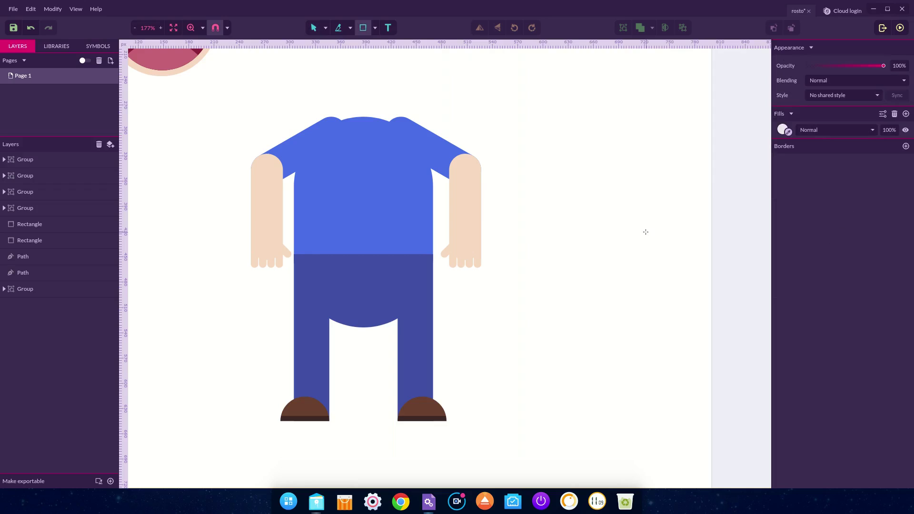
{"action": "key", "text": "z"}
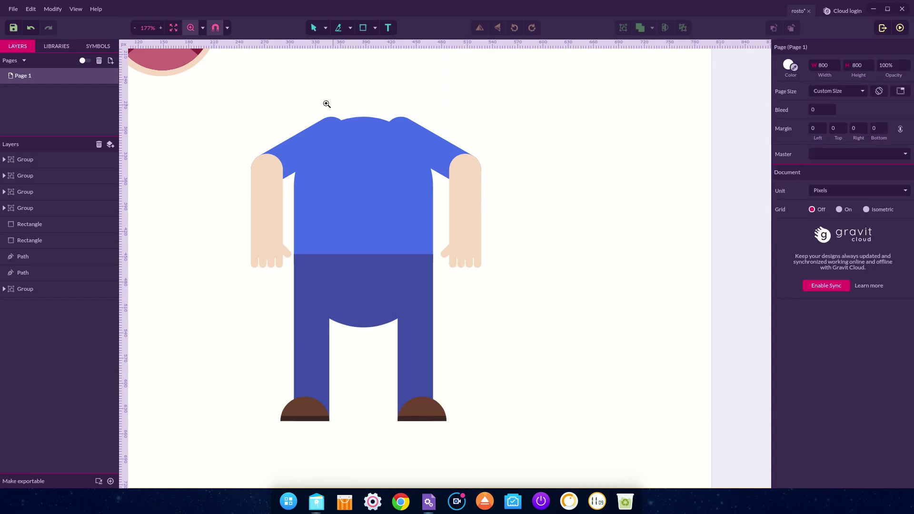
{"action": "left_click_drag", "start_coordinate": [293, 93], "coordinate": [440, 148]}
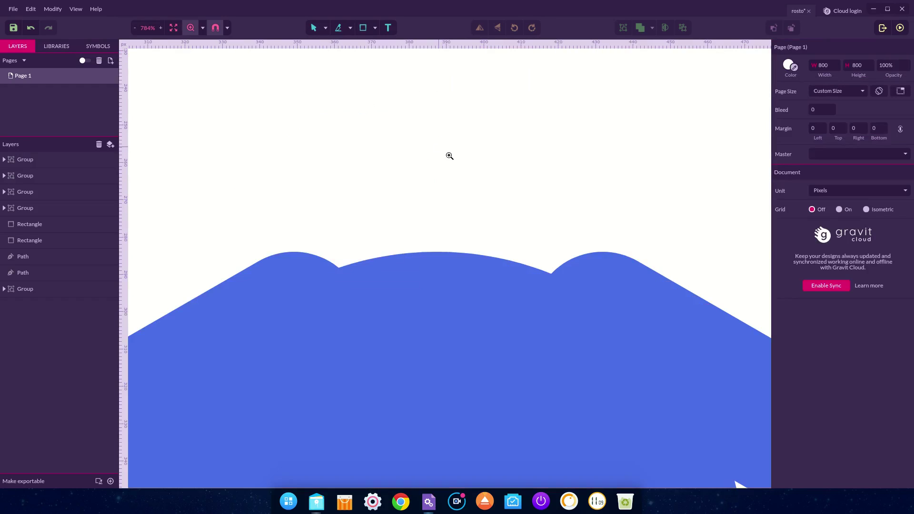
{"action": "left_click_drag", "start_coordinate": [347, 165], "coordinate": [543, 209]}
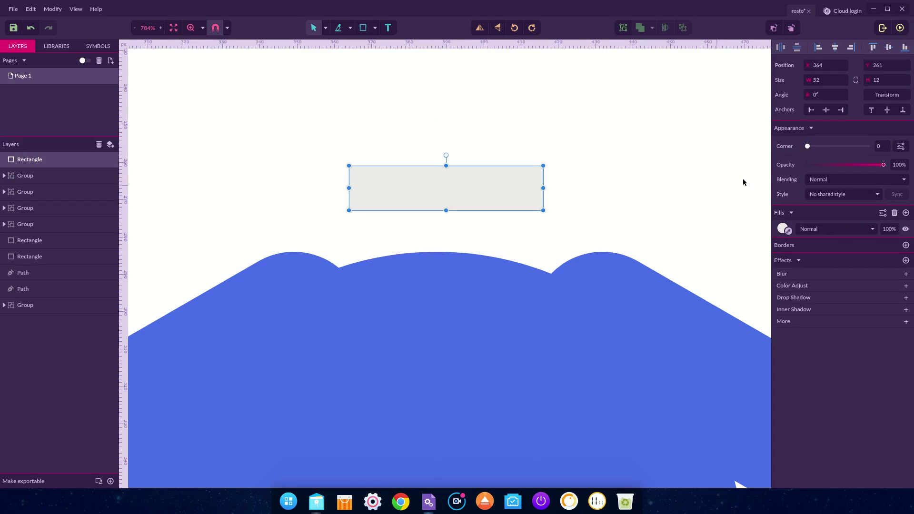
{"action": "left_click", "coordinate": [789, 232]}
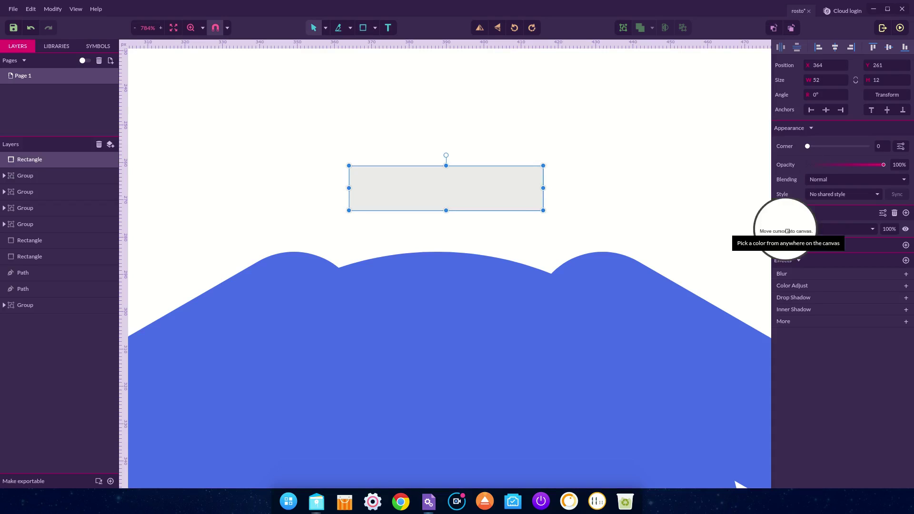
{"action": "left_click", "coordinate": [620, 300]}
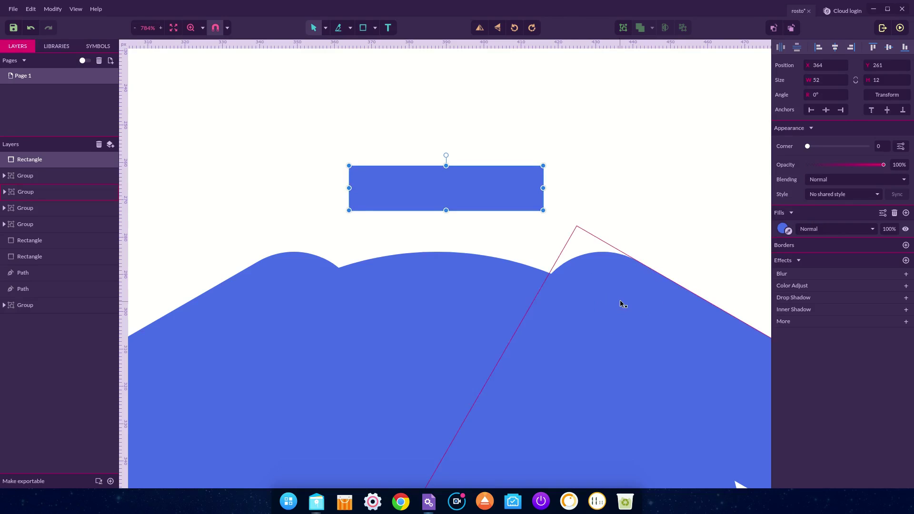
Darken the collar's blue fill slightly and round its corners to 6.
{"action": "left_click", "coordinate": [782, 229]}
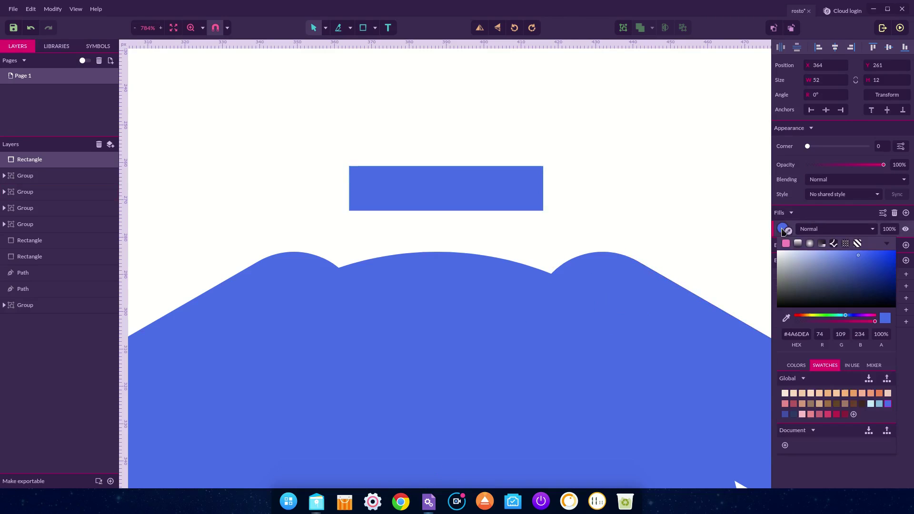
{"action": "left_click", "coordinate": [858, 259]}
{"action": "left_click", "coordinate": [858, 262]}
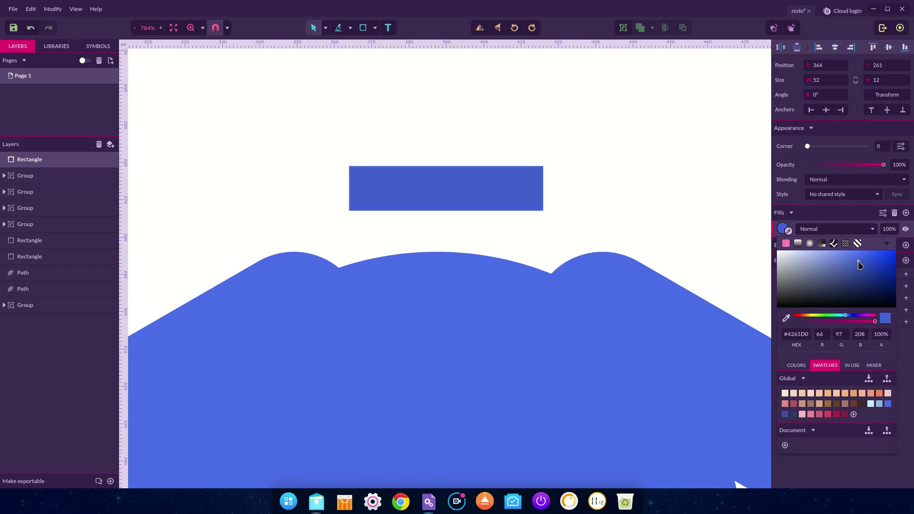
{"action": "left_click", "coordinate": [858, 257]}
{"action": "left_click_drag", "start_coordinate": [808, 146], "coordinate": [869, 146]}
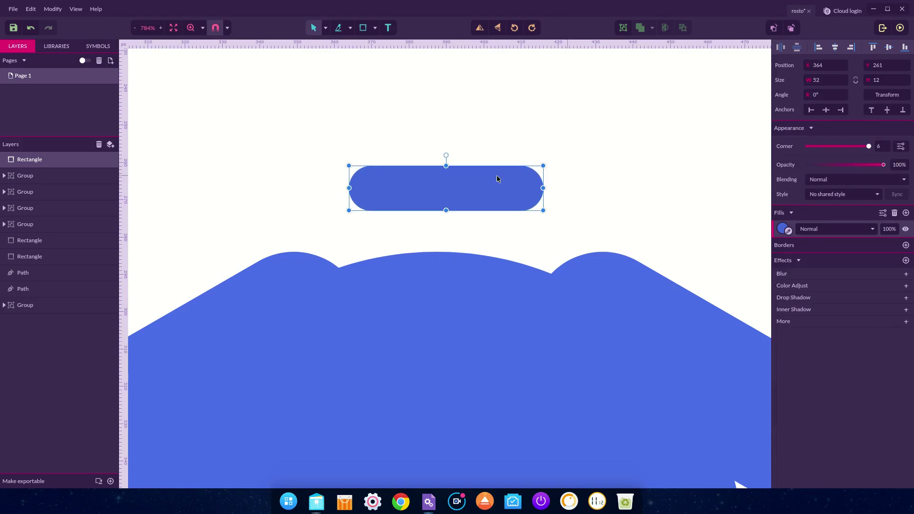
Move the collar down onto the shirt's neckline at Y 279 and widen it to 56 px between the shoulders.
{"action": "left_click_drag", "start_coordinate": [461, 185], "coordinate": [456, 252]}
{"action": "left_click_drag", "start_coordinate": [538, 254], "coordinate": [550, 255]}
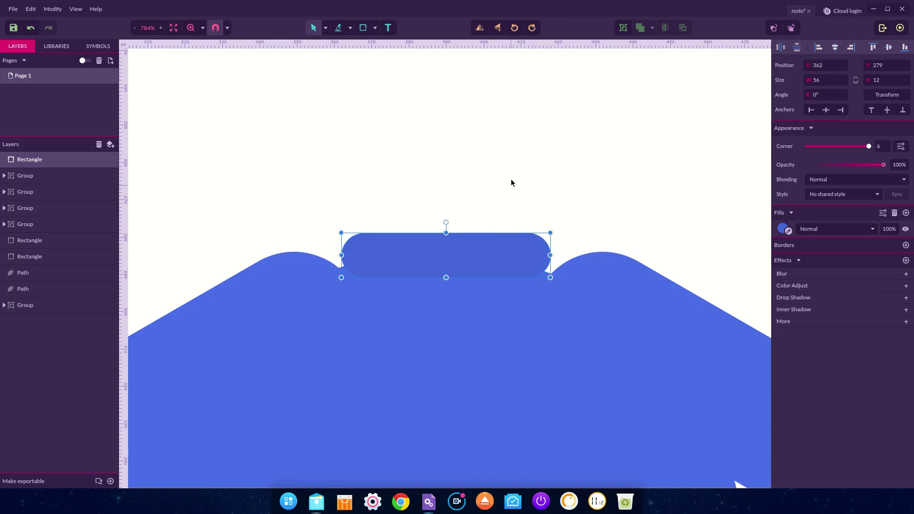
{"action": "left_click", "coordinate": [517, 164]}
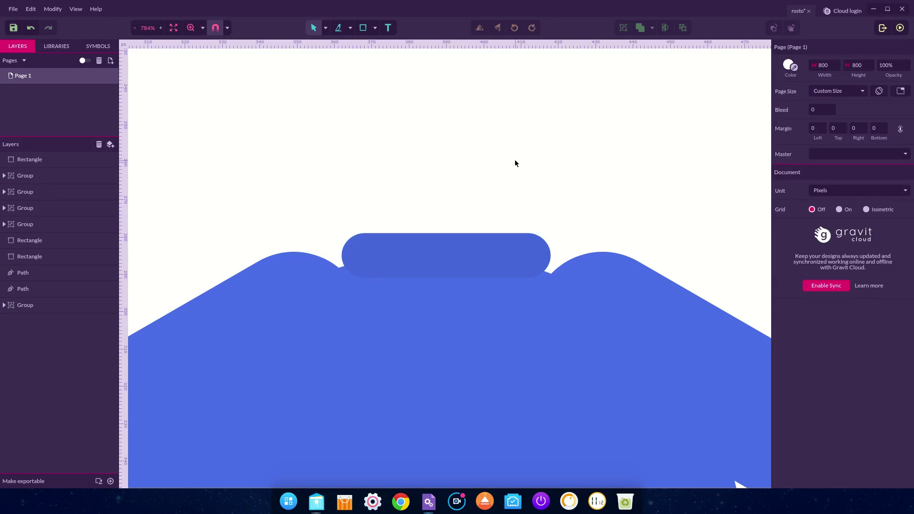
Draw a neck rectangle about 41 × 20 px above the collar and move it down to Y 266 so it overlaps the collar.
{"action": "key", "text": "r"}
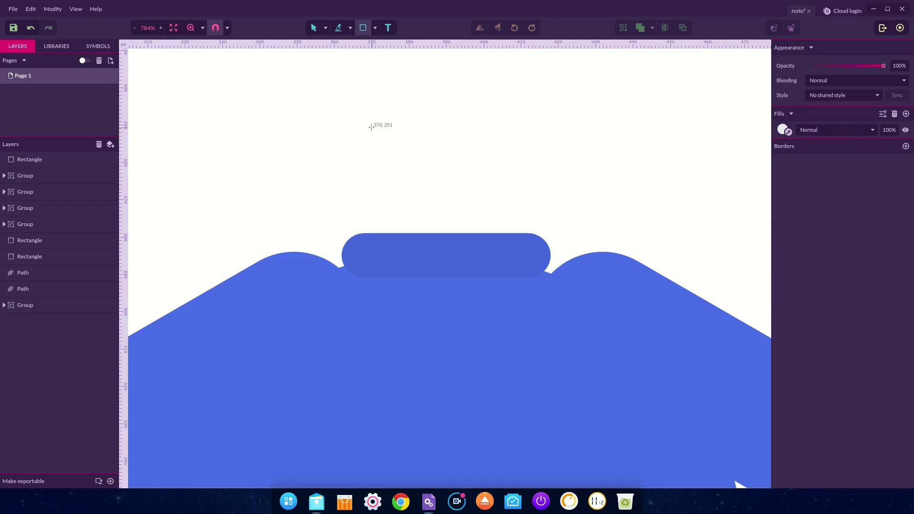
{"action": "left_click_drag", "start_coordinate": [372, 128], "coordinate": [524, 203]}
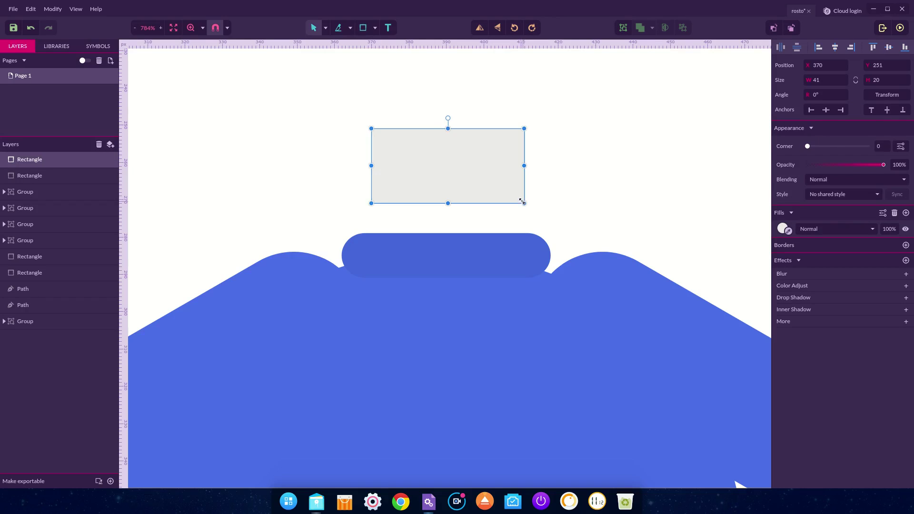
{"action": "left_click_drag", "start_coordinate": [477, 165], "coordinate": [478, 220]}
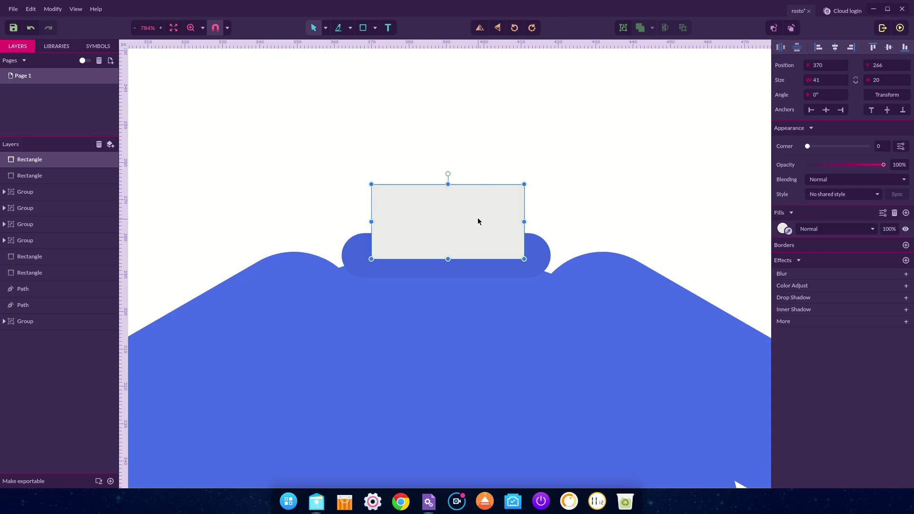
Move the neck rectangle behind the collar in the layer order and fill it with the skin colour sampled from the forearm.
{"action": "left_click_drag", "start_coordinate": [31, 162], "coordinate": [35, 181]}
{"action": "key", "text": "ctrl+minus"}
{"action": "key", "text": "ctrl+minus"}
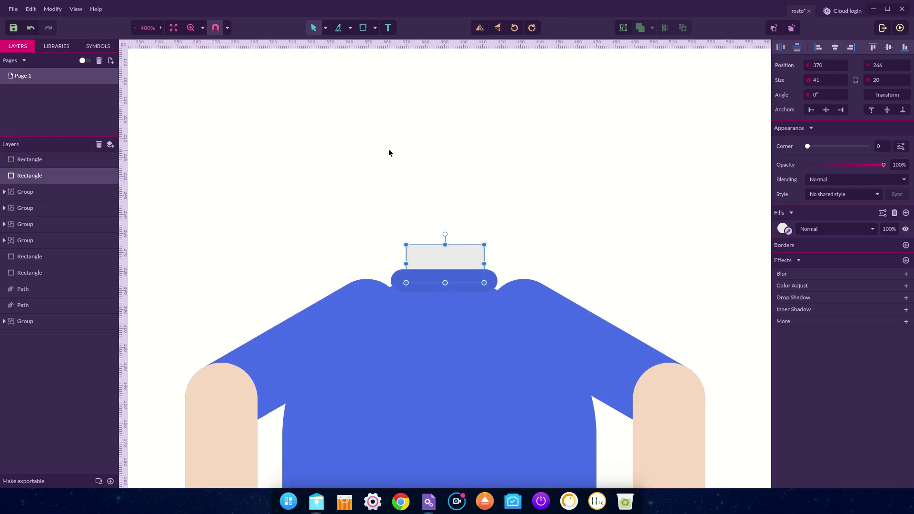
{"action": "left_click", "coordinate": [788, 230]}
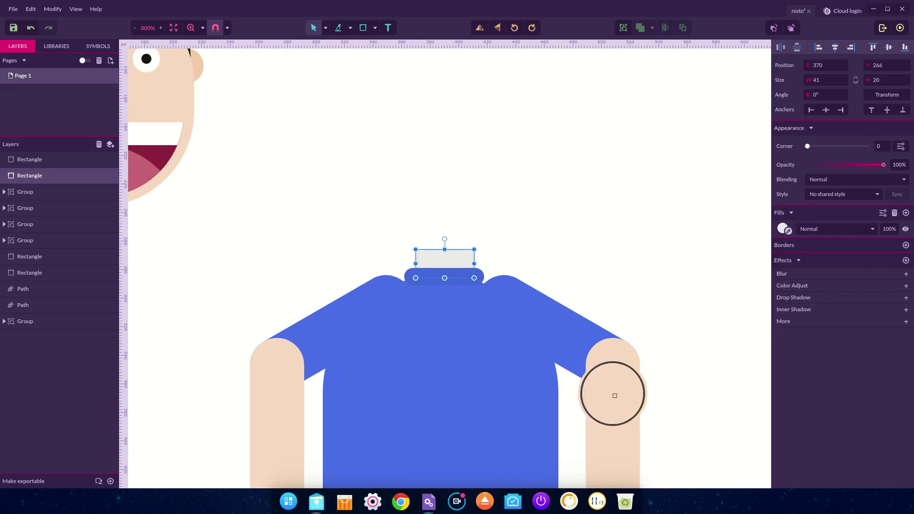
{"action": "left_click", "coordinate": [604, 397]}
{"action": "left_click", "coordinate": [581, 196]}
{"action": "key", "text": "ctrl+1"}
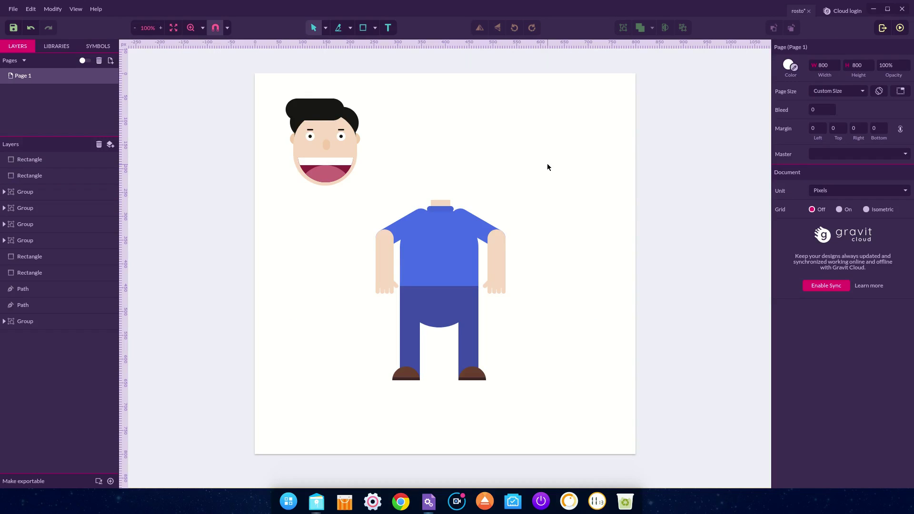
Draw a belt rectangle about 165 × 9 px across the trousers' upper edge just below the shirt and fill it with near-black #171717.
{"action": "key", "text": "z"}
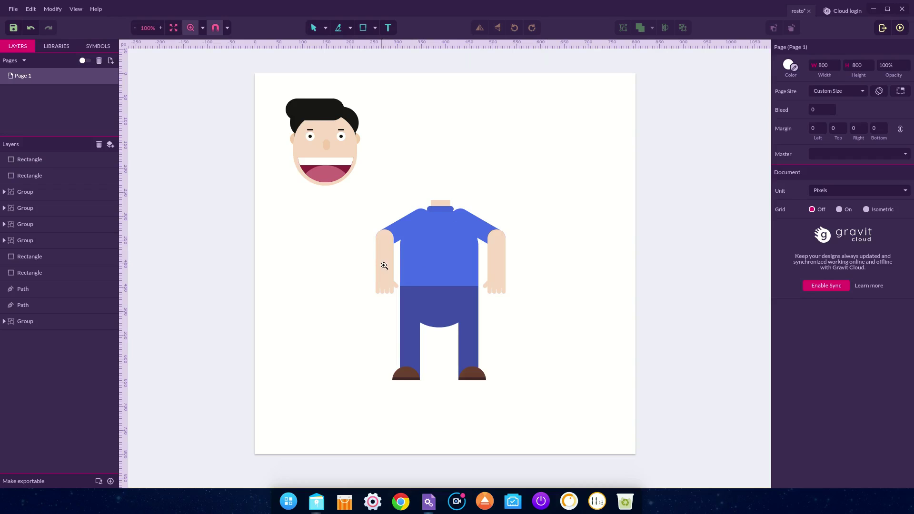
{"action": "left_click_drag", "start_coordinate": [382, 270], "coordinate": [511, 310]}
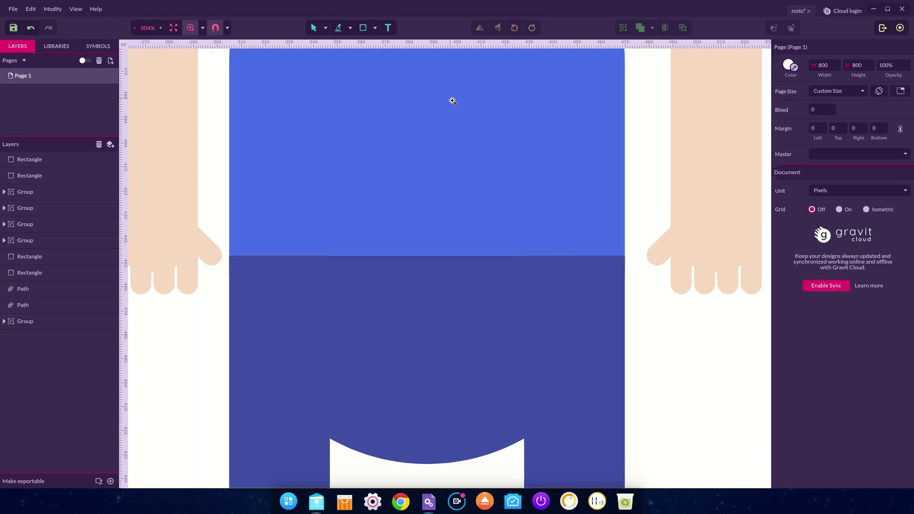
{"action": "key", "text": "r"}
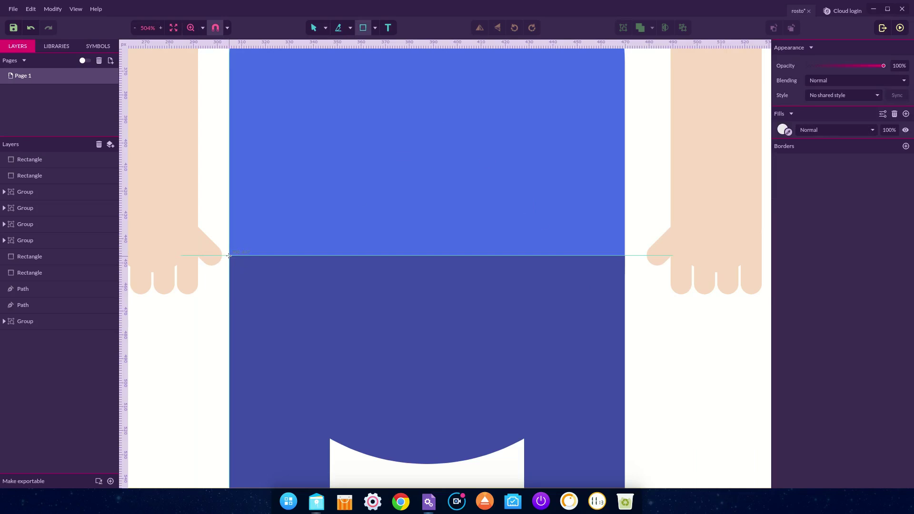
{"action": "left_click_drag", "start_coordinate": [228, 256], "coordinate": [624, 277]}
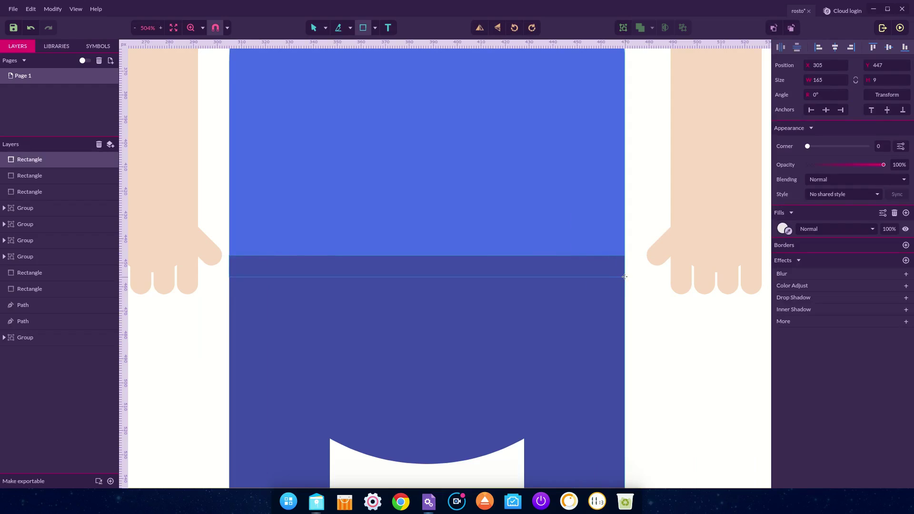
{"action": "left_click", "coordinate": [783, 229]}
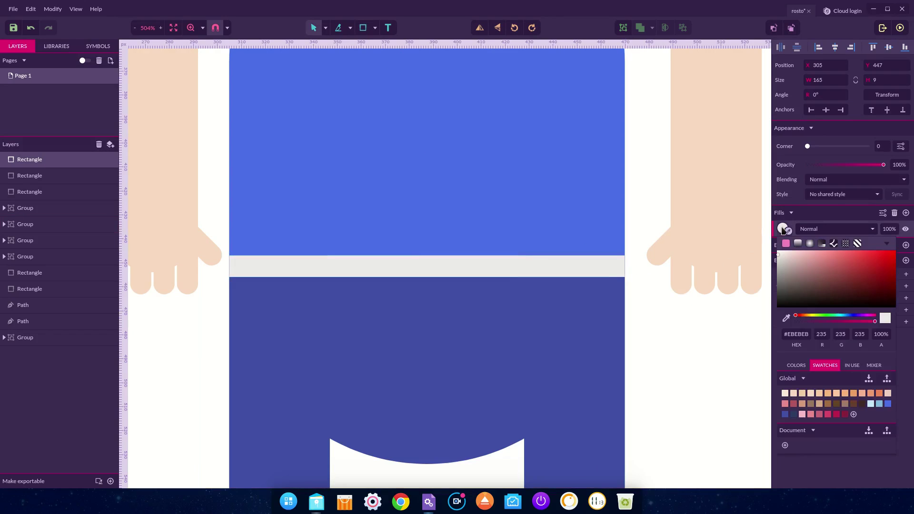
{"action": "left_click", "coordinate": [796, 365]}
{"action": "left_click", "coordinate": [798, 379]}
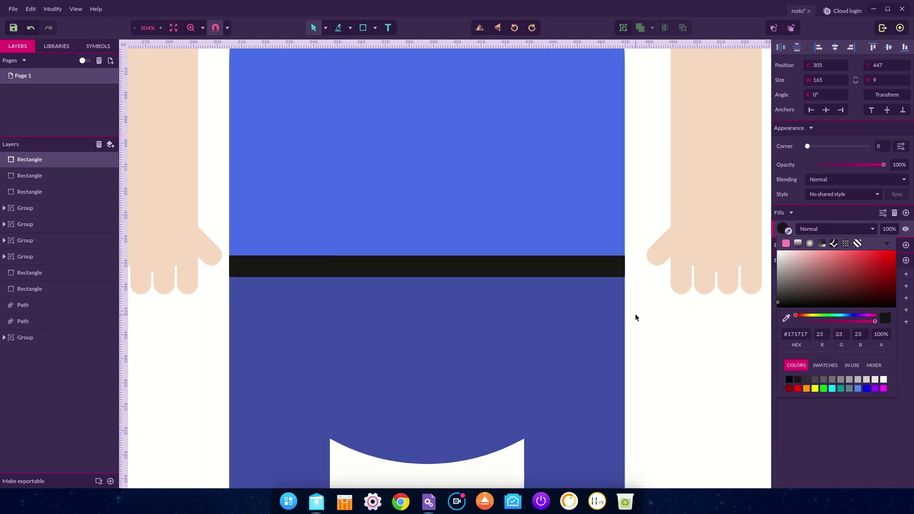
{"action": "key", "text": "ctrl+1"}
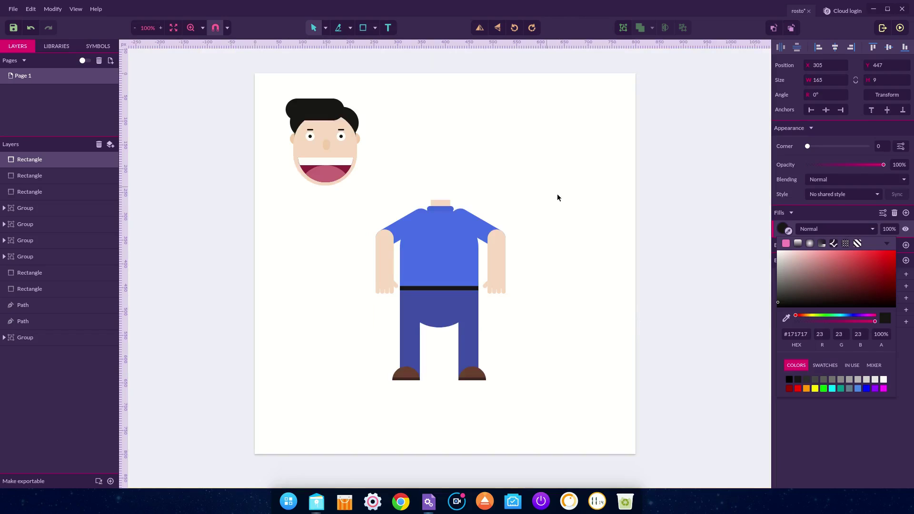
Group all the body parts together and move the head group above the neck at about X 312, Y 83.
{"action": "left_click_drag", "start_coordinate": [539, 189], "coordinate": [340, 384]}
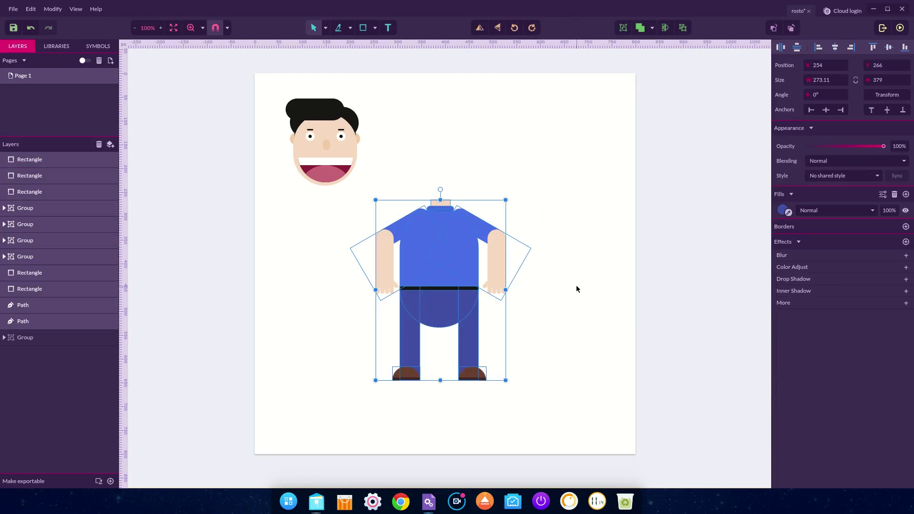
{"action": "key", "text": "ctrl+g"}
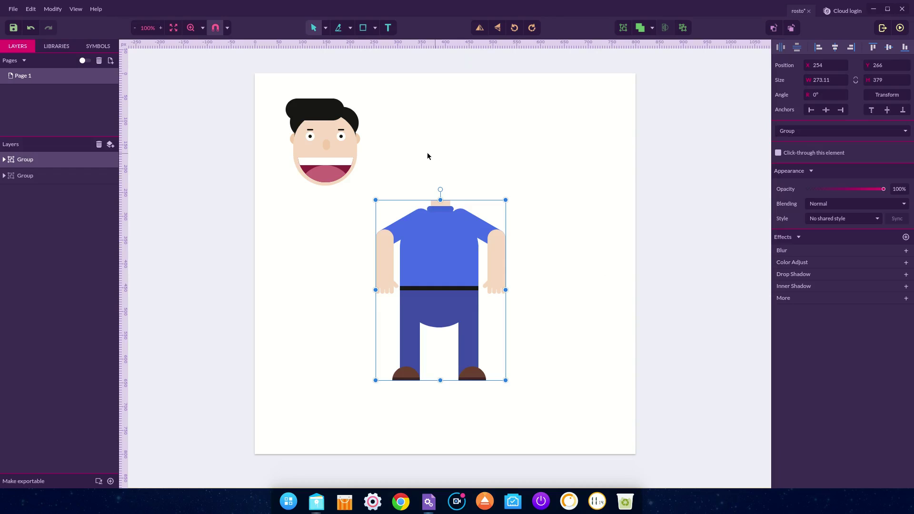
{"action": "left_click", "coordinate": [322, 114]}
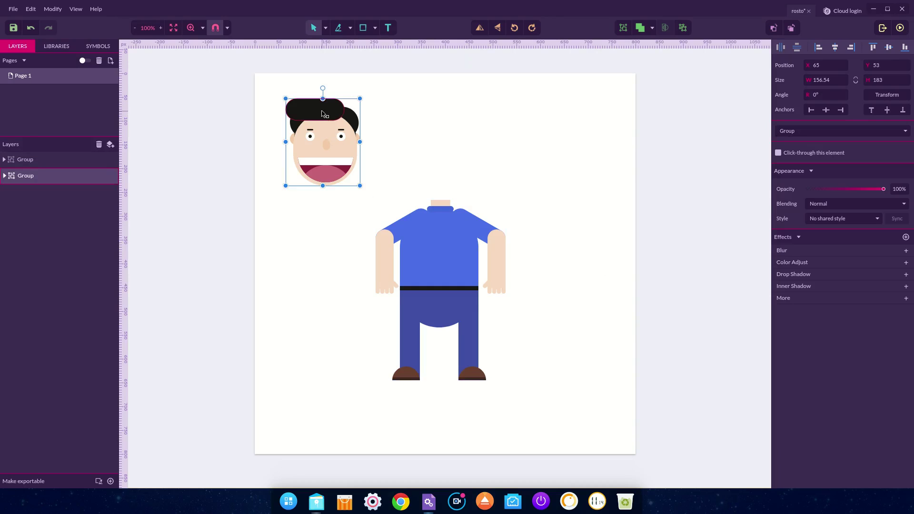
{"action": "left_click_drag", "start_coordinate": [322, 114], "coordinate": [440, 128]}
Nudge the head group down to X 309, Y 92 so the chin overlaps the neck and the face is centred on it.
{"action": "key", "text": "z"}
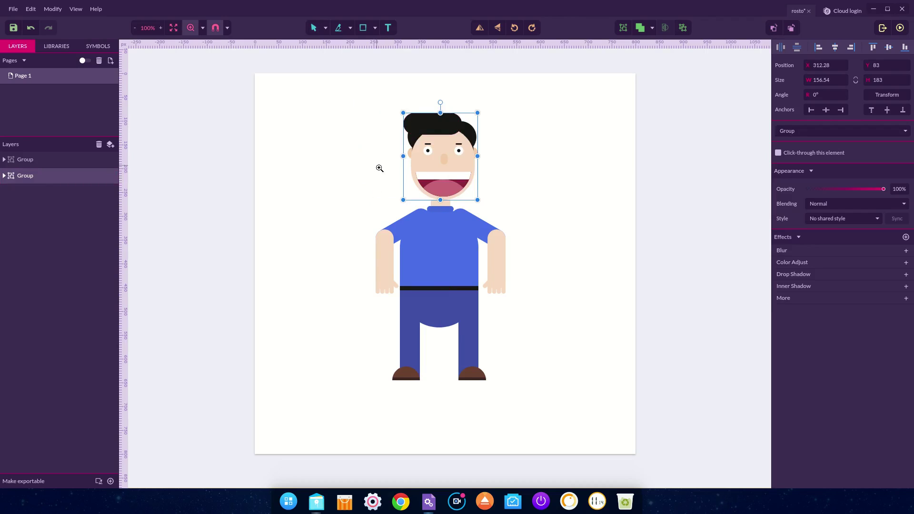
{"action": "left_click_drag", "start_coordinate": [375, 147], "coordinate": [517, 247]}
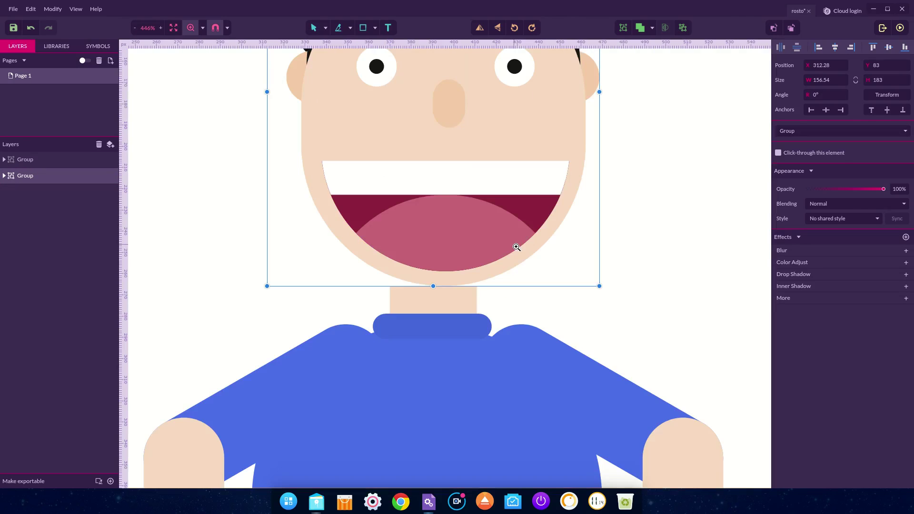
{"action": "key", "text": "v"}
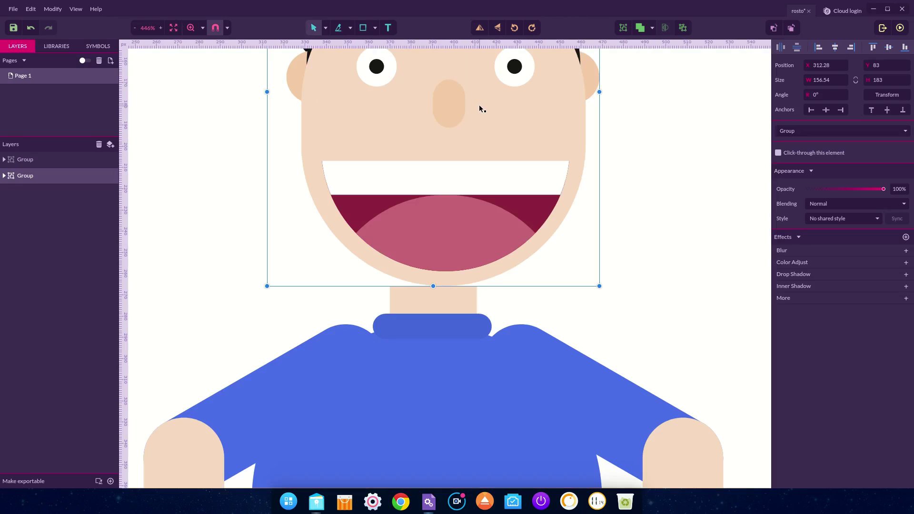
{"action": "left_click_drag", "start_coordinate": [481, 107], "coordinate": [474, 125]}
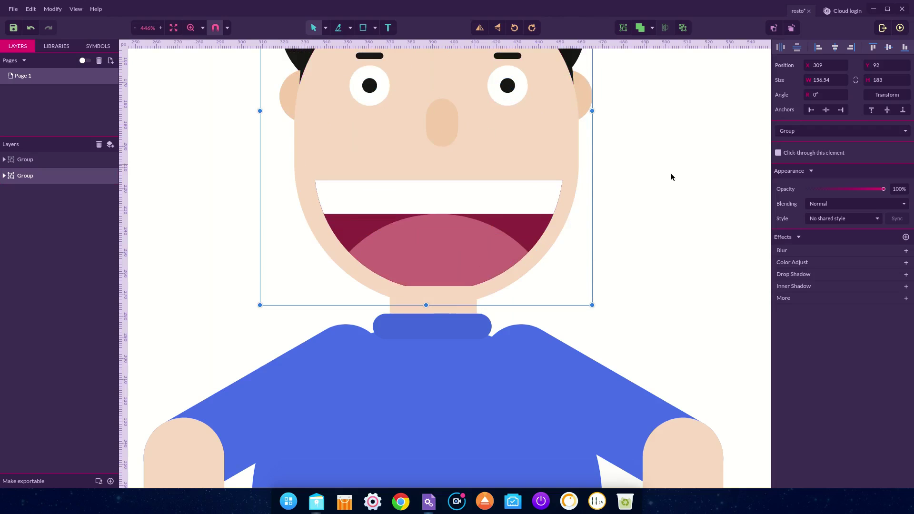
{"action": "left_click", "coordinate": [672, 190]}
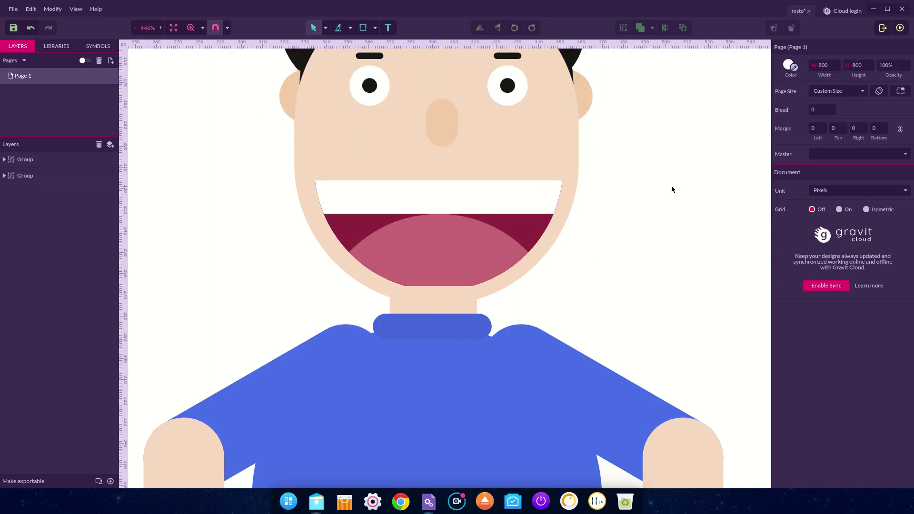
Bring the head group in front of the body group in the layer order and check the whole character.
{"action": "left_click", "coordinate": [22, 182]}
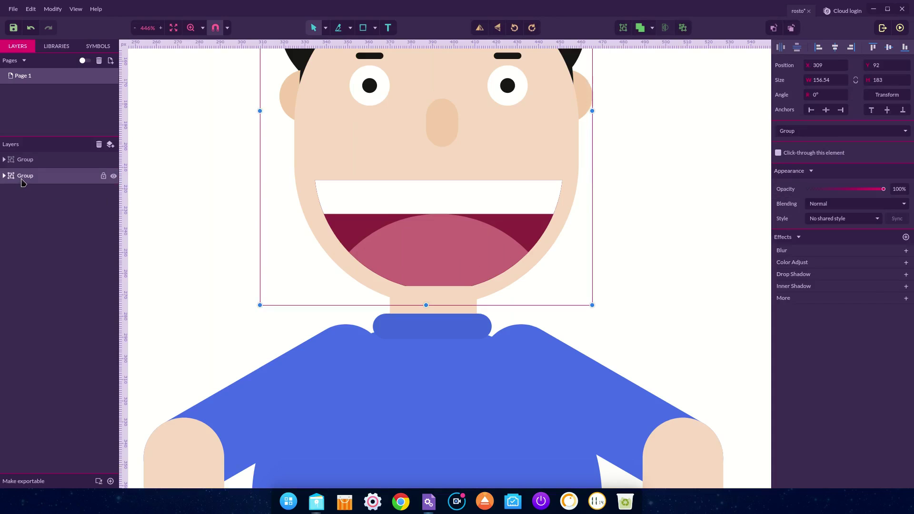
{"action": "left_click_drag", "start_coordinate": [22, 182], "coordinate": [21, 156]}
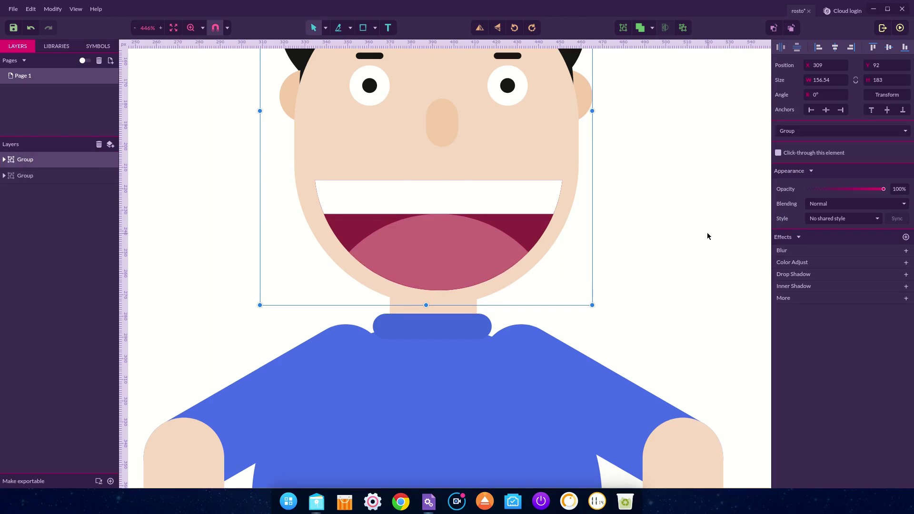
{"action": "key", "text": "ctrl+1"}
{"action": "left_click", "coordinate": [592, 230]}
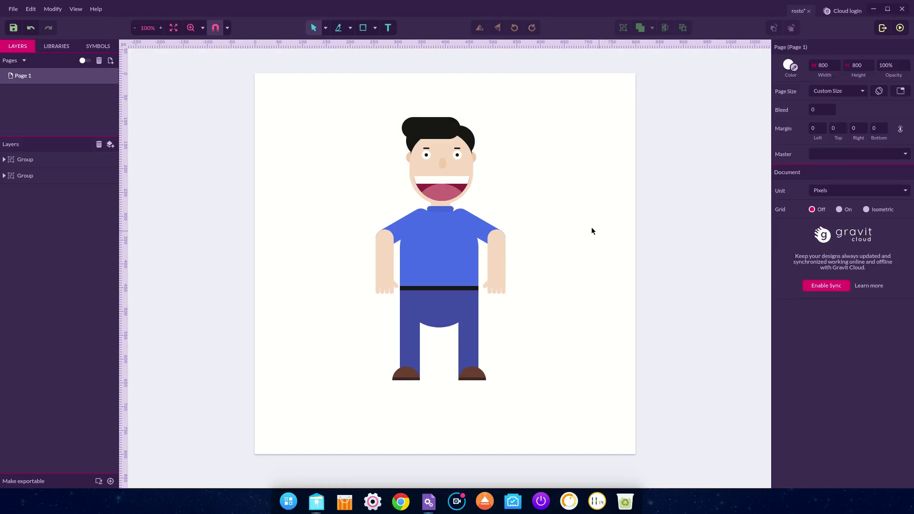
{"action": "key", "text": "z"}
{"action": "left_click", "coordinate": [705, 313]}
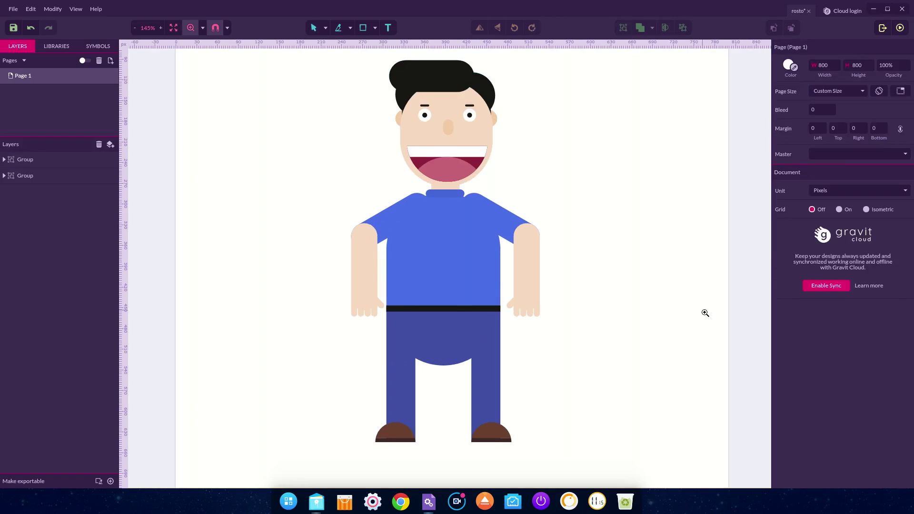